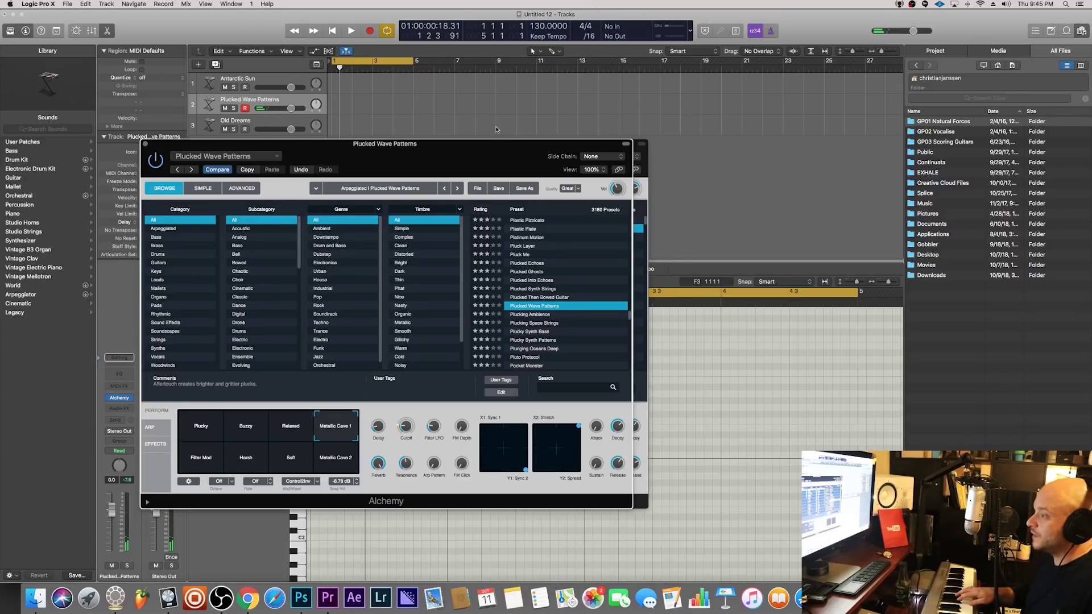
Start recording the Plucked Wave Patterns part on track 2.
key(r)
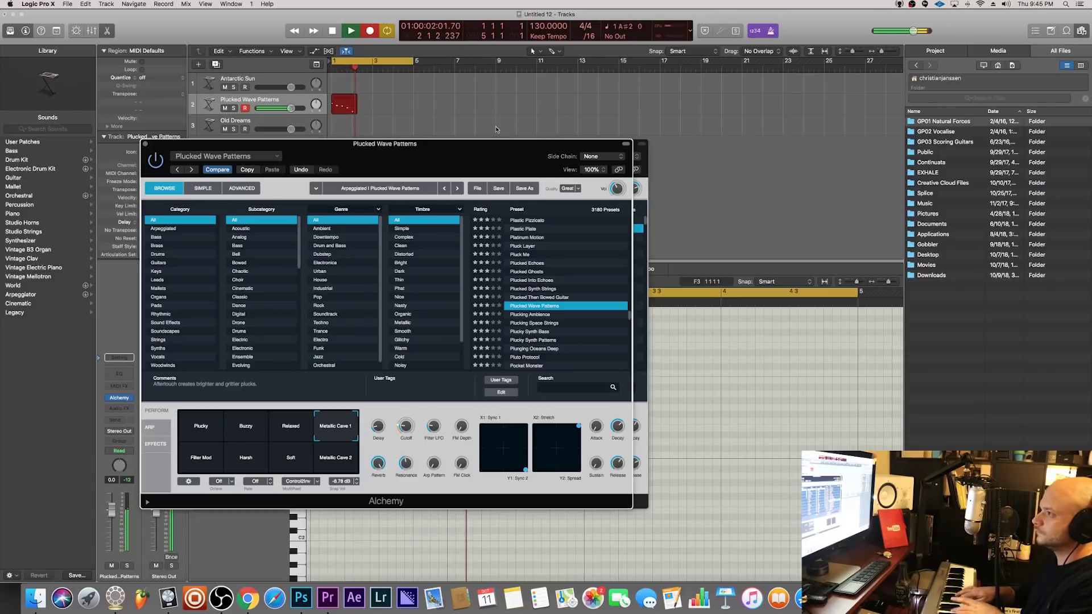
Stop the take, unmute the track, loop the new region to bar 5, and close the instrument windows.
key(space)
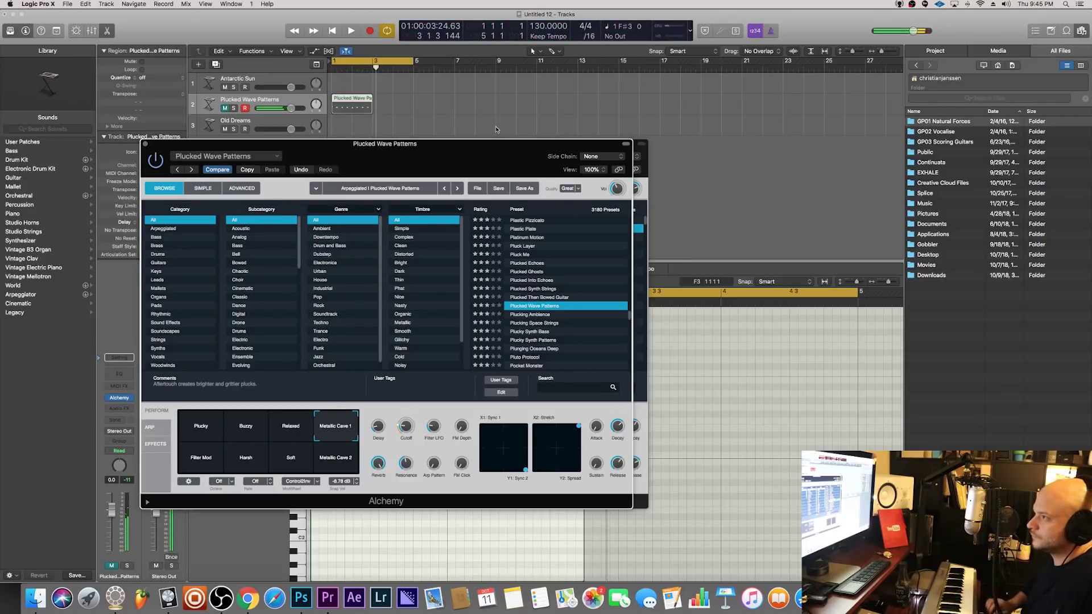
click(225, 108)
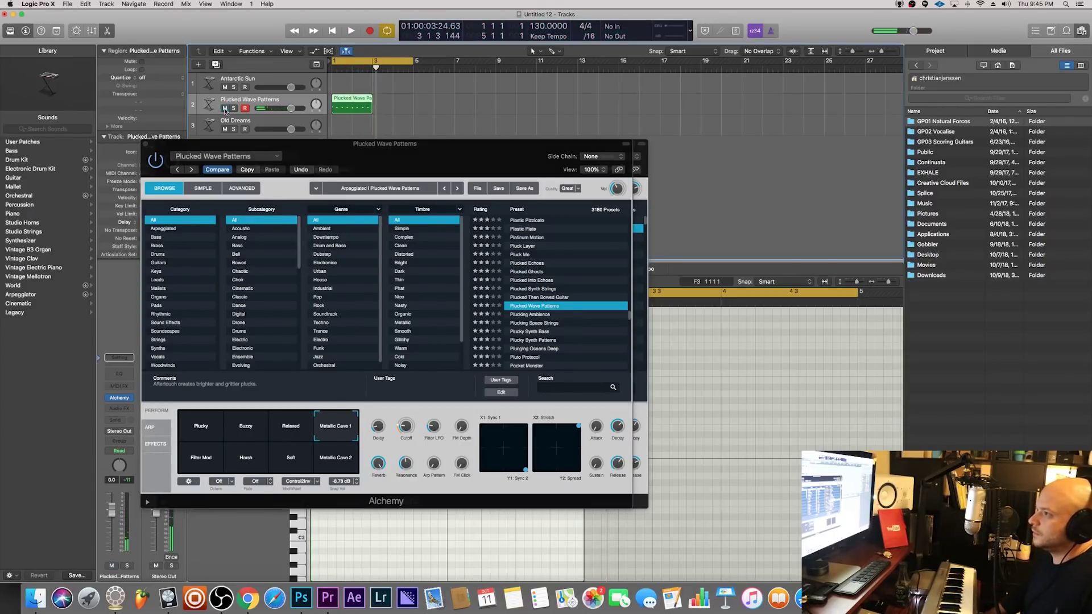
drag(375, 101, 413, 101)
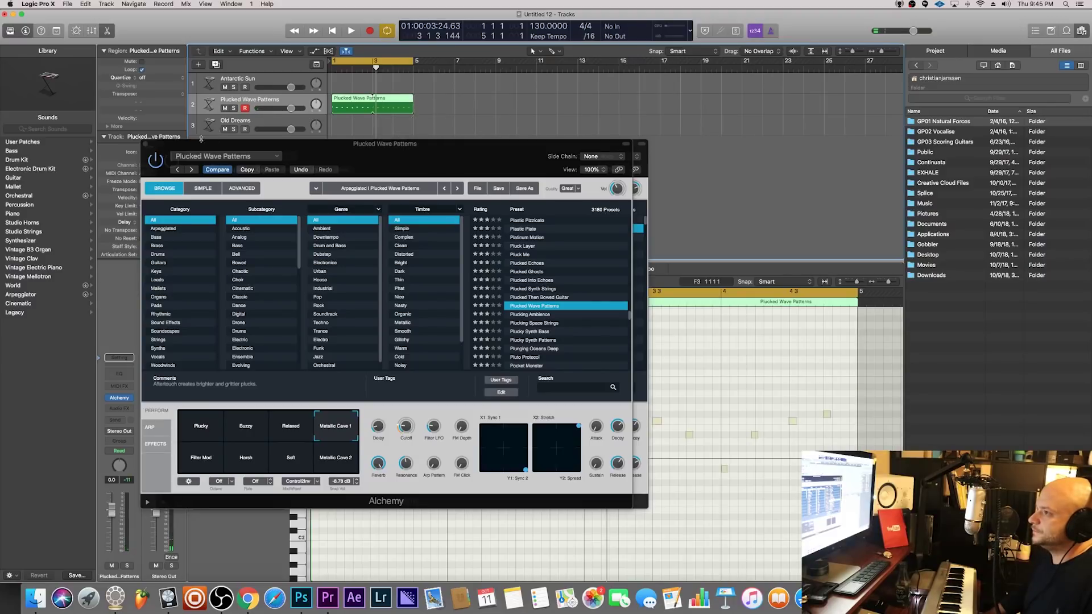
click(146, 145)
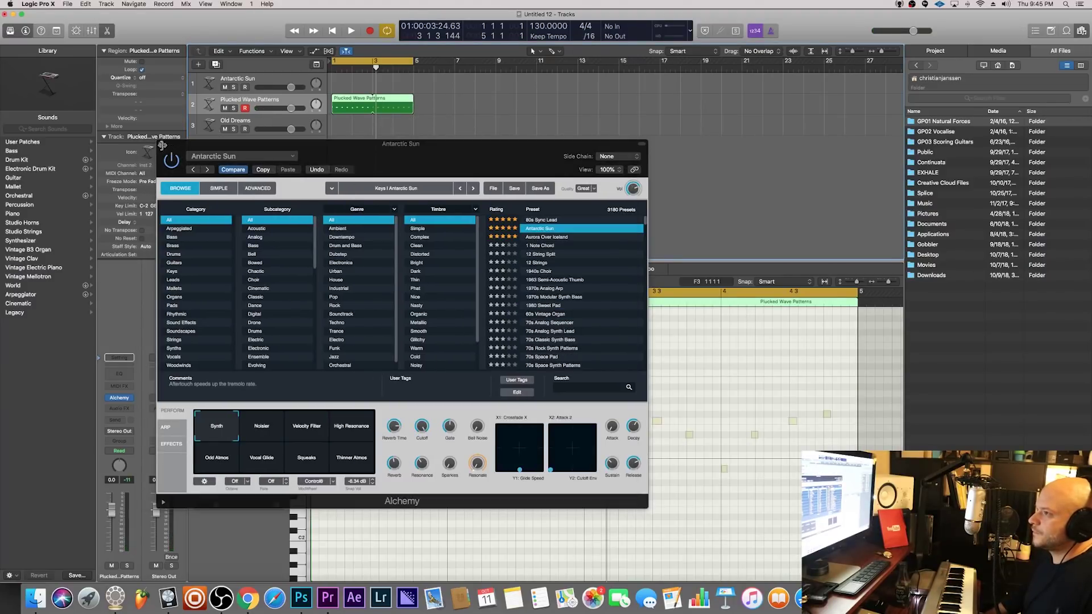
key(super+w)
Quantize three off-grid plucked notes onto the 1/16 grid.
click(346, 414)
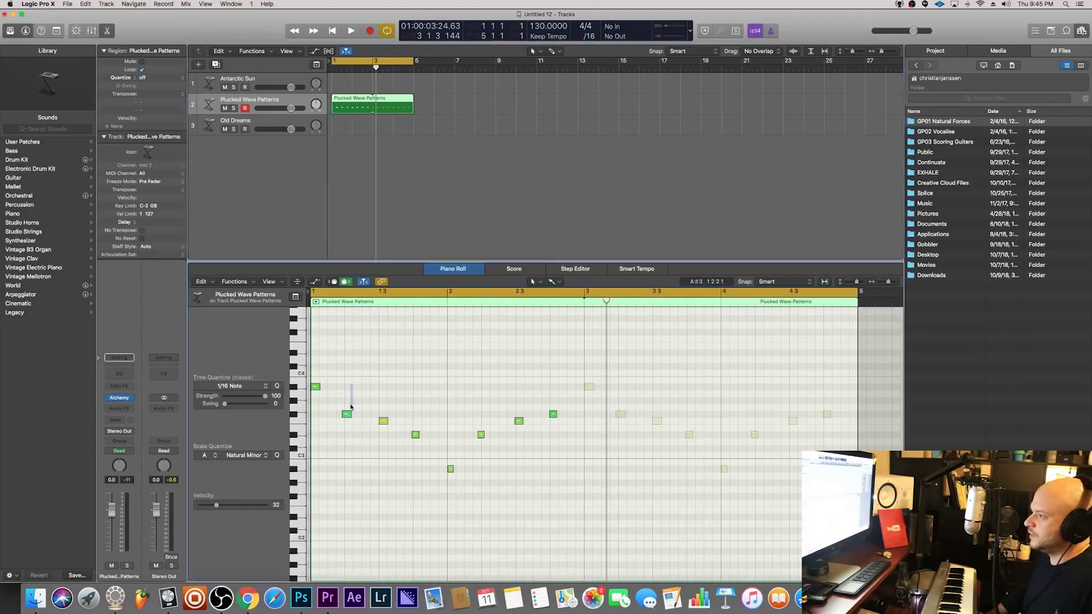
key(q)
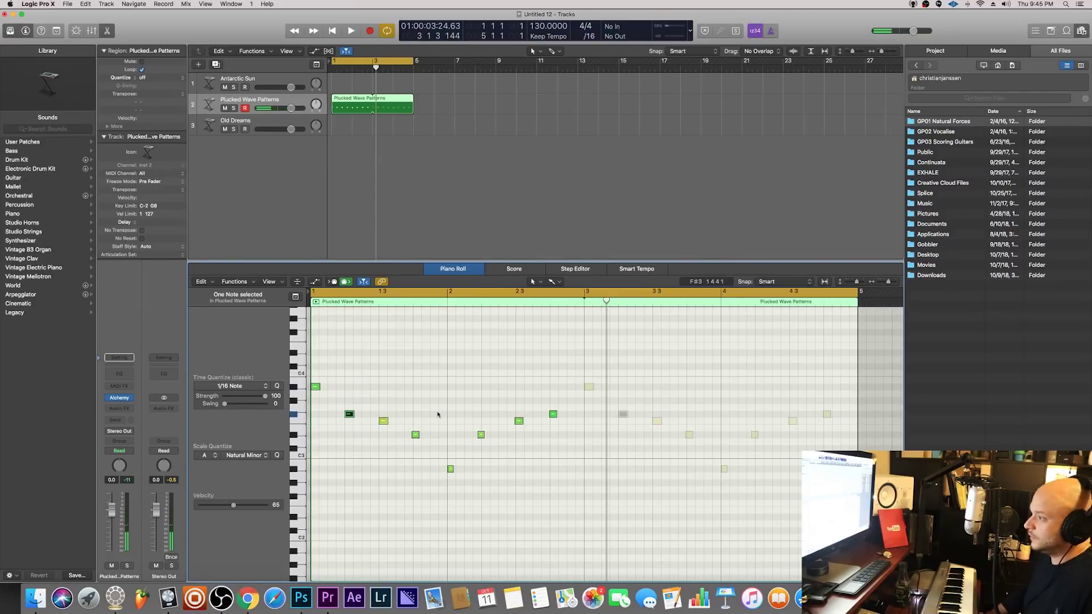
click(415, 434)
key(q)
click(481, 434)
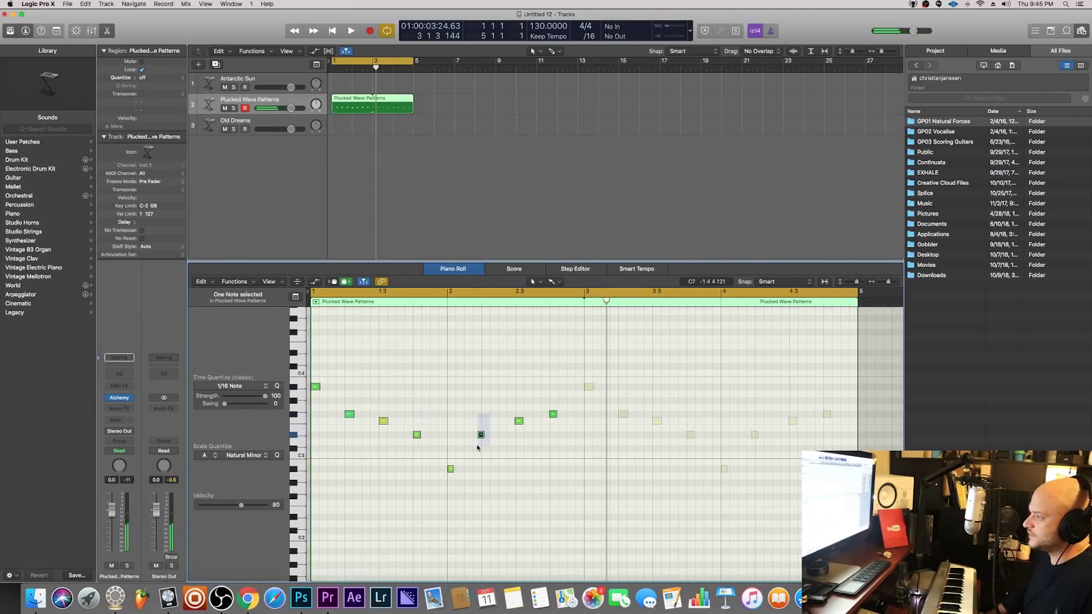
key(q)
click(553, 414)
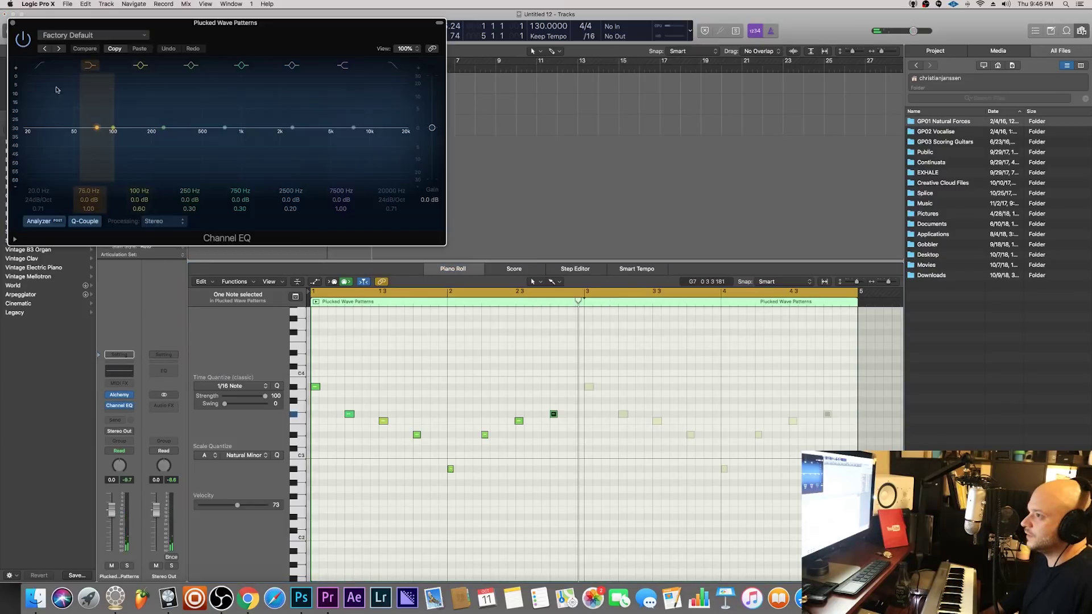
Enable the Channel EQ low cut at 360 Hz and high cut at 2100 Hz.
drag(40, 113, 183, 139)
click(392, 66)
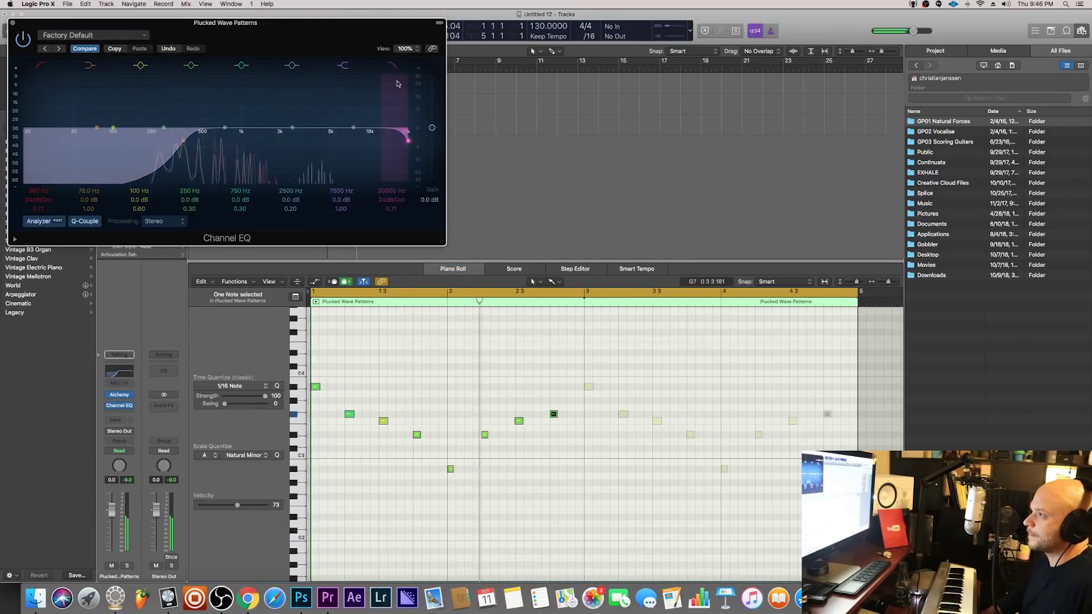
drag(397, 84, 282, 86)
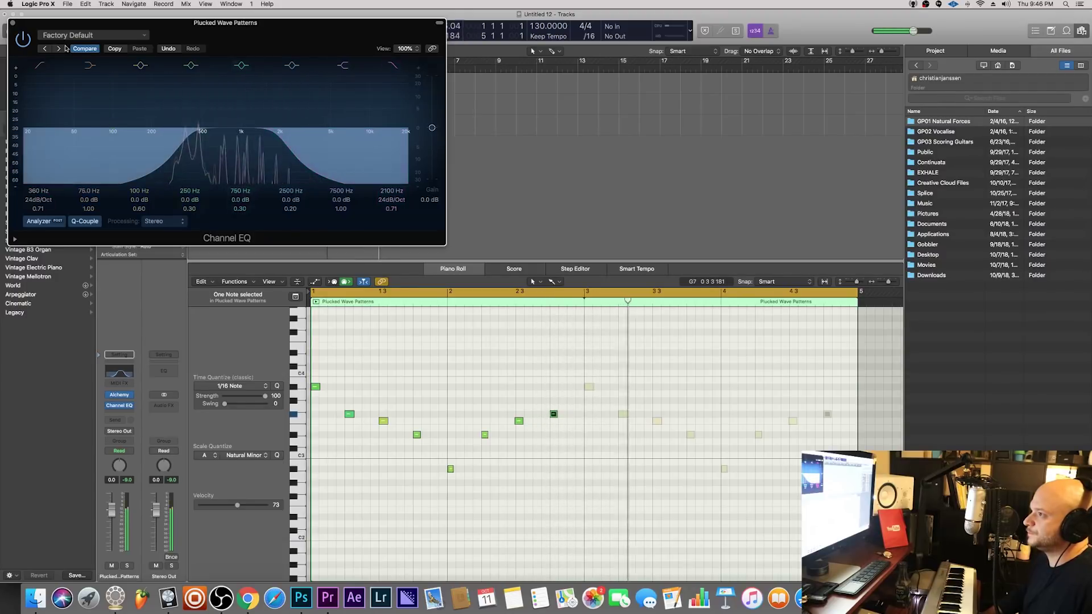
key(super+w)
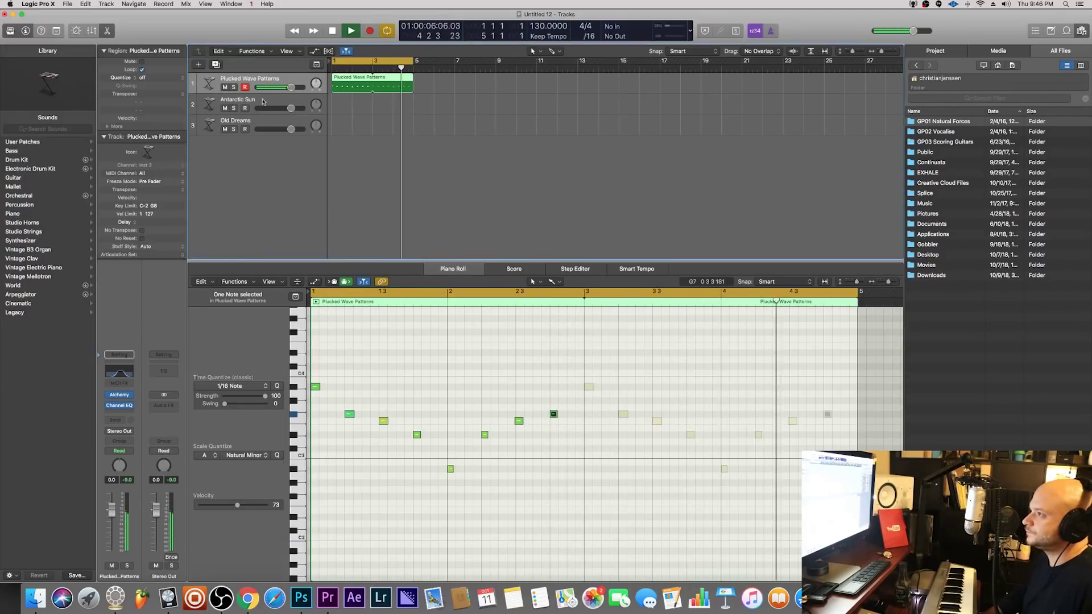
Record an Antarctic Sun chord take and listen back to it.
click(262, 102)
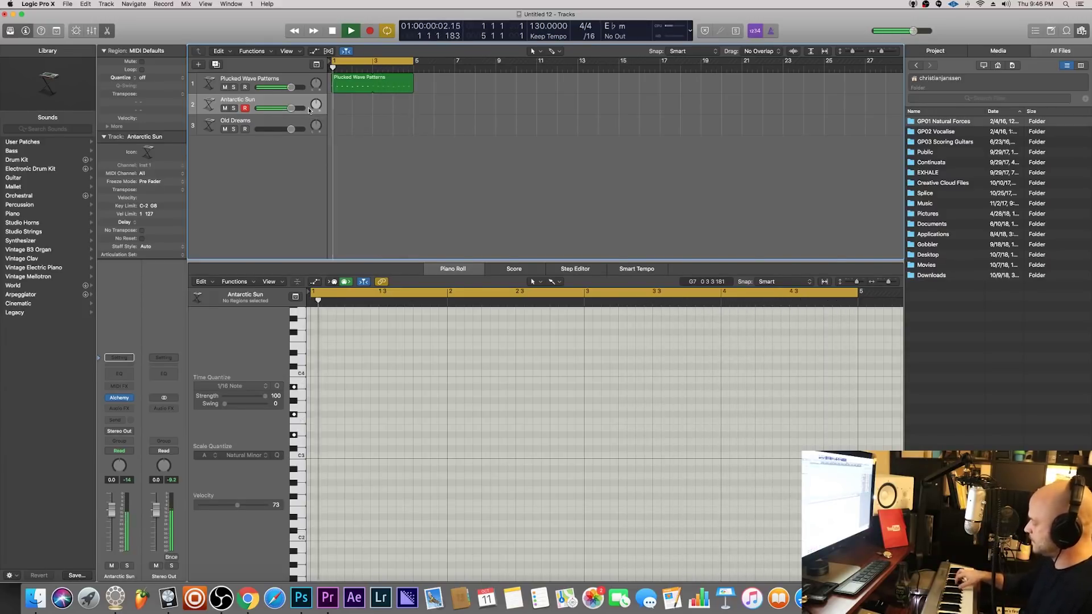
key(r)
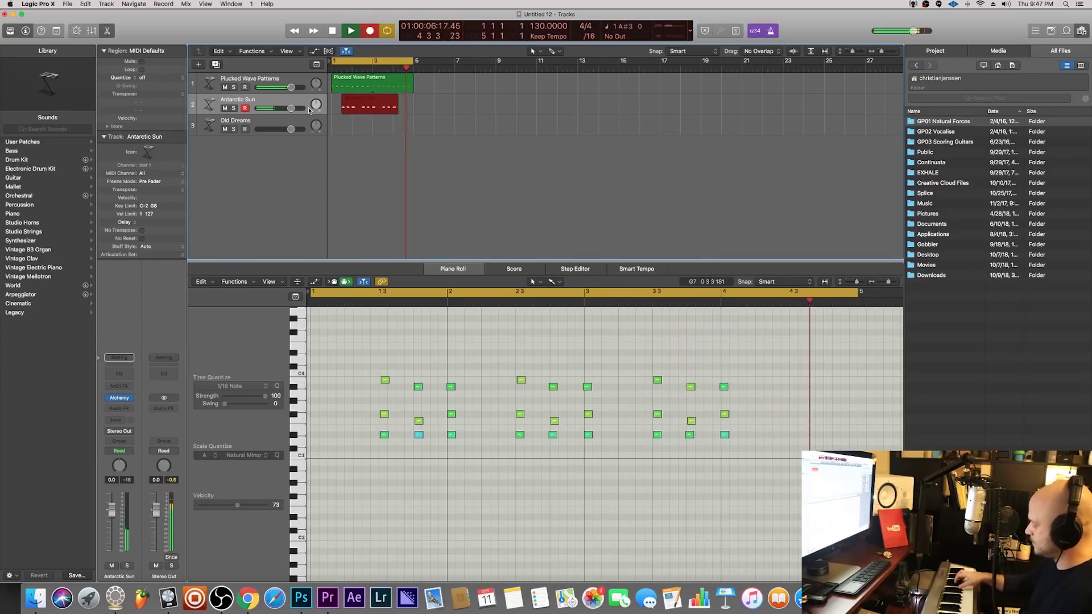
key(space)
key(space)
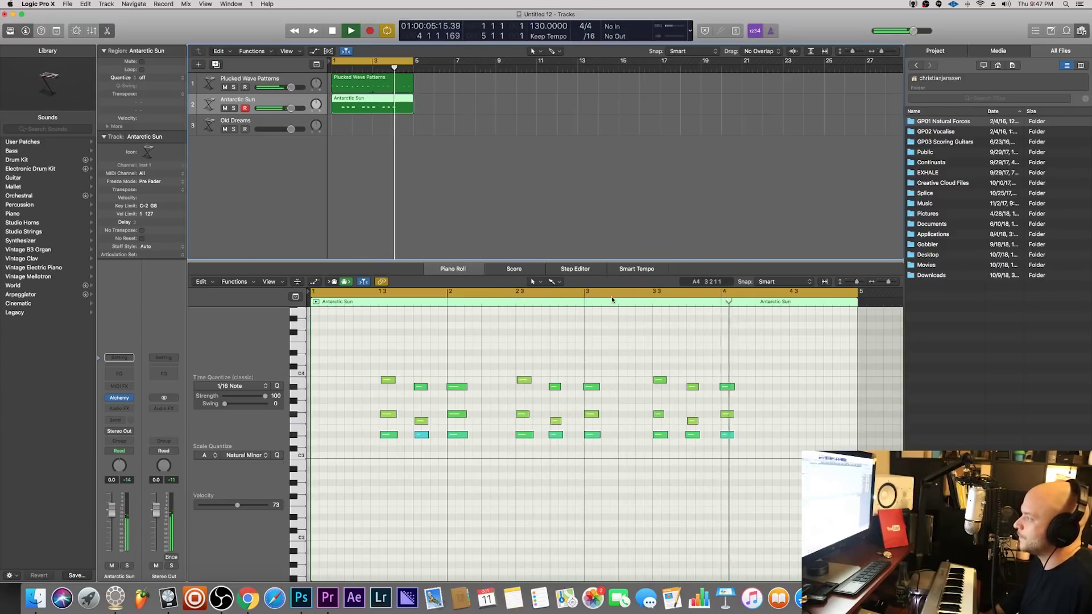
key(space)
Copy the bar 4 chord to bar 1 and the bar 3 3 chords to bar 4 3.
drag(711, 484, 650, 364)
drag(724, 359, 721, 441)
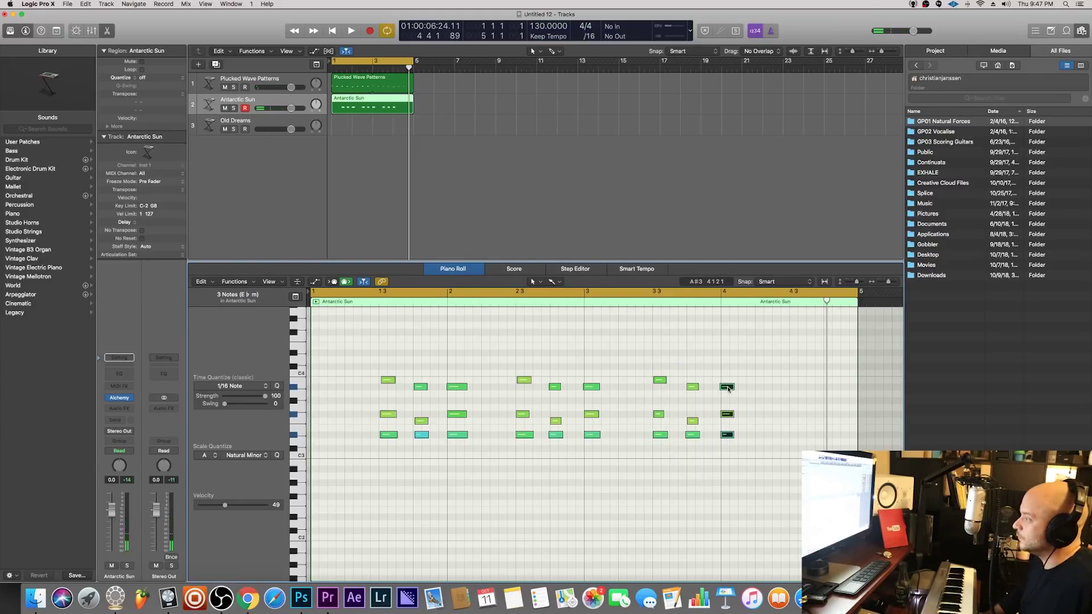
drag(728, 389, 318, 387)
drag(646, 346, 714, 471)
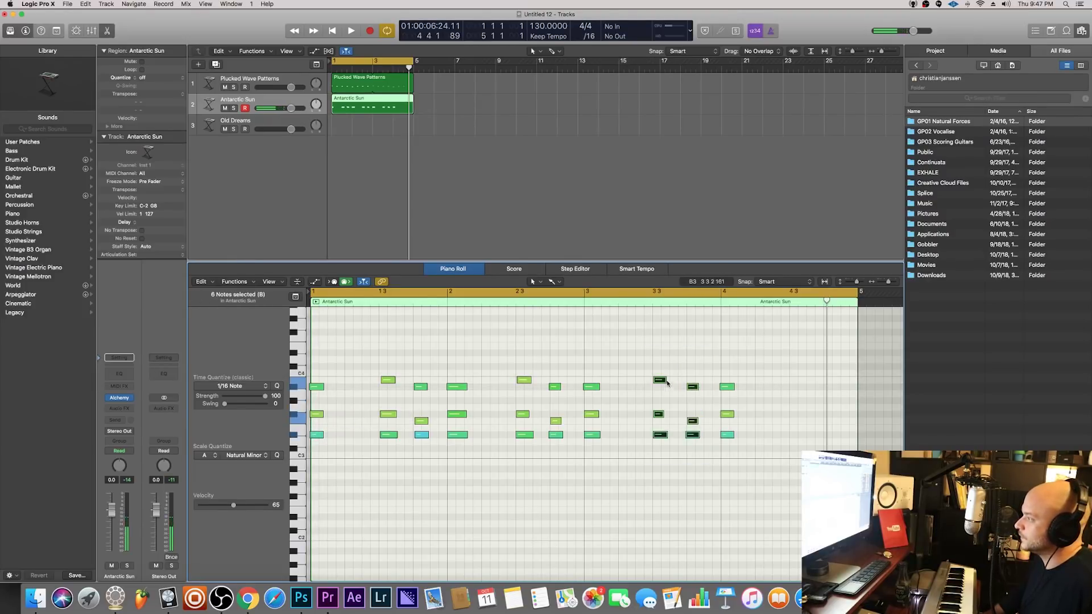
drag(659, 380, 794, 383)
key(space)
click(740, 456)
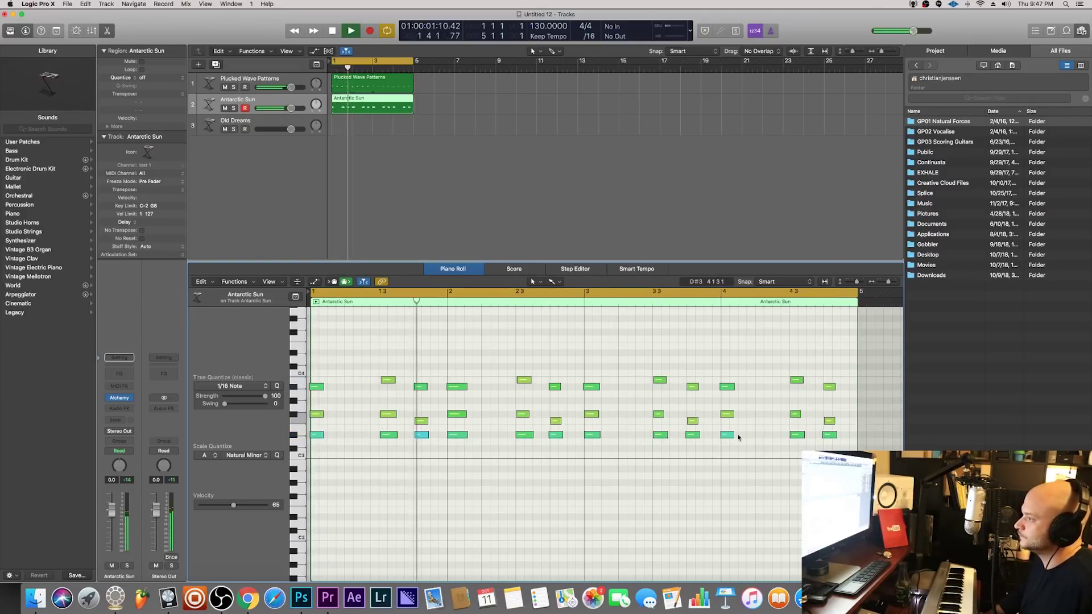
click(281, 121)
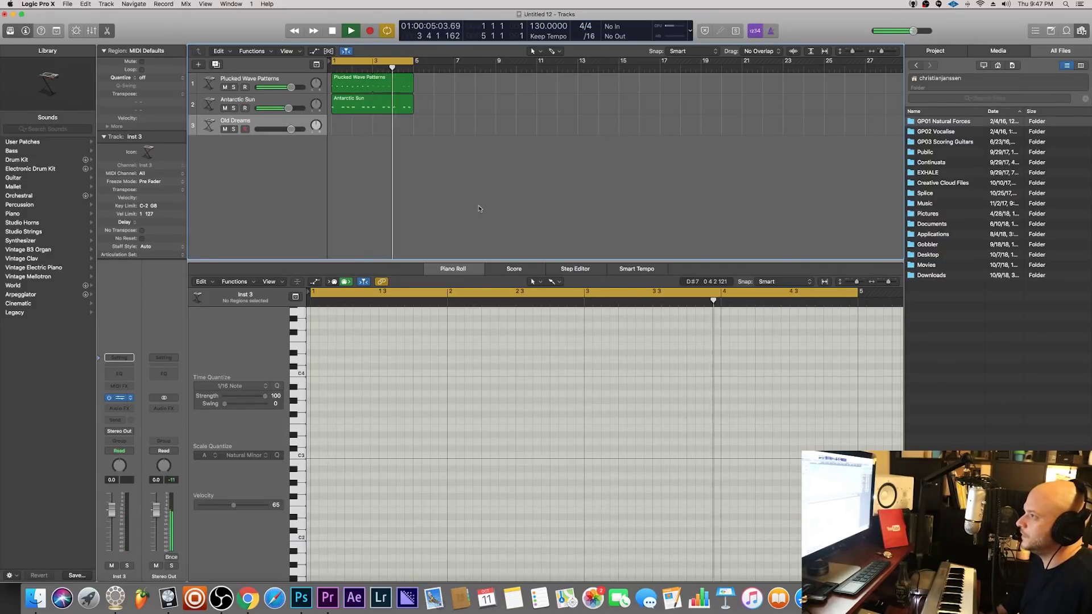
Load the Mallets preset Clockwork Ballerina on track 3 and lower its EQ high cut to about 1160 Hz.
click(119, 398)
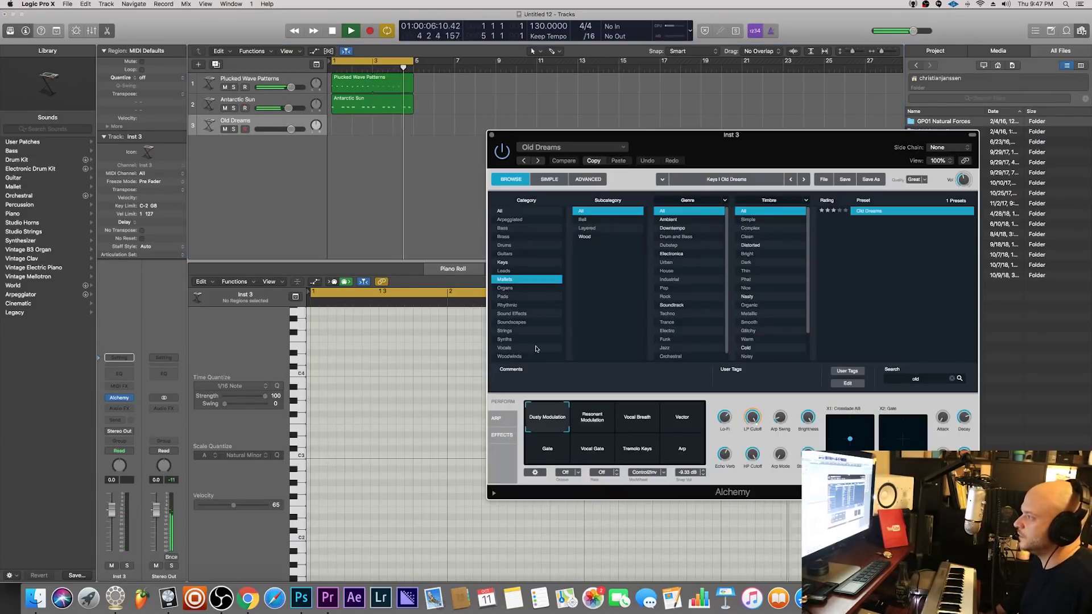
click(506, 262)
click(506, 212)
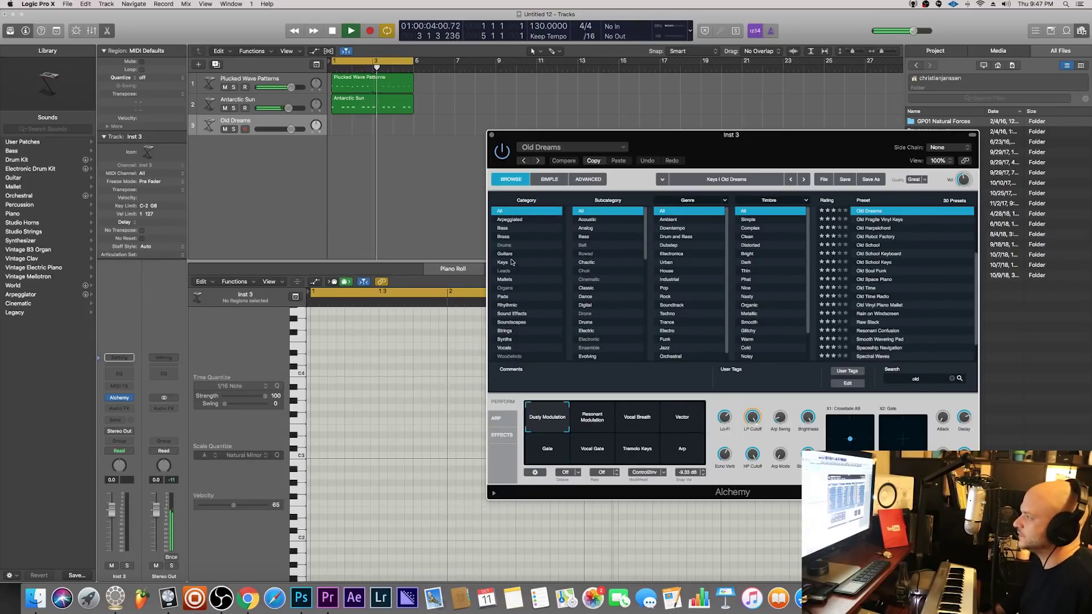
click(515, 280)
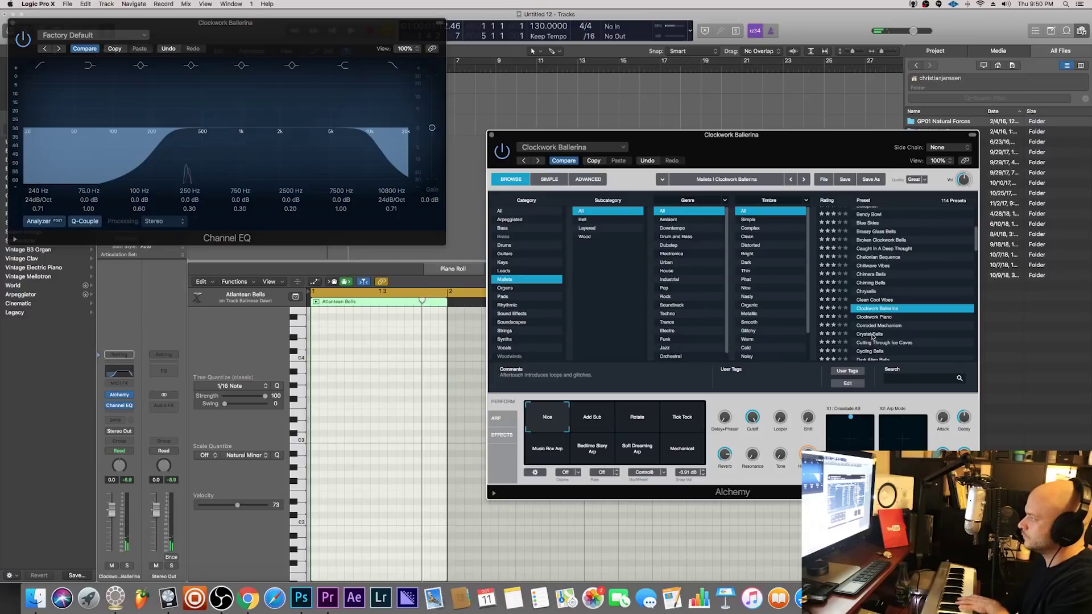
click(871, 336)
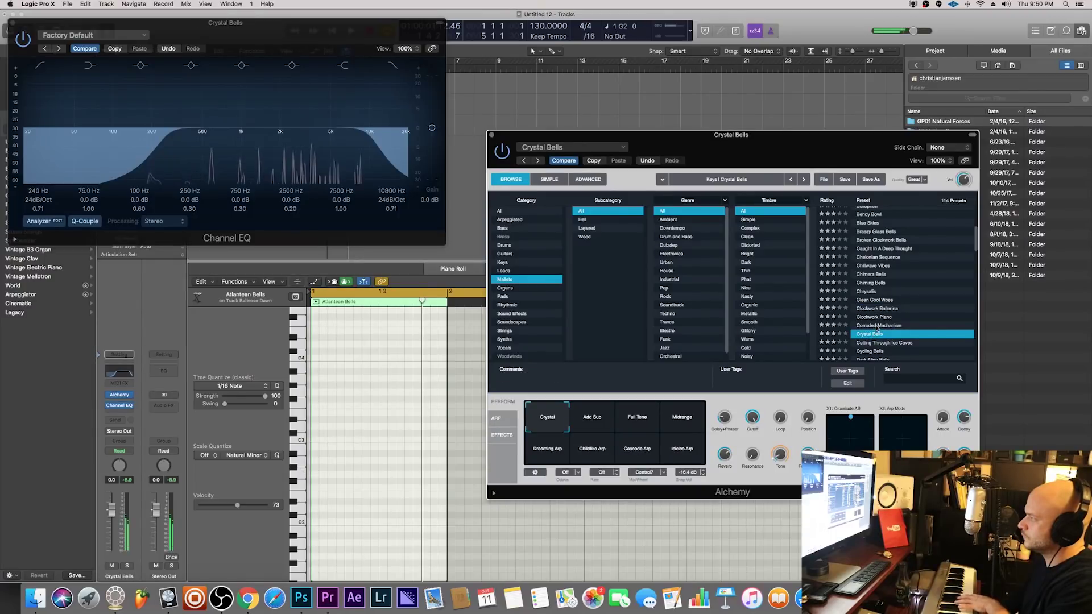
scroll(880, 319, down, 1)
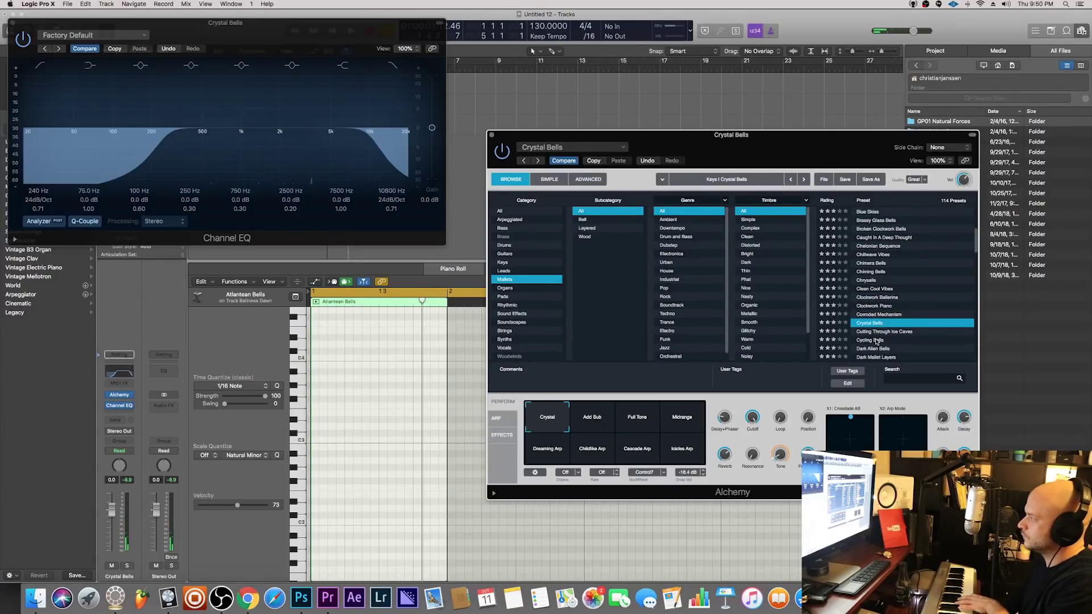
click(877, 340)
click(873, 322)
click(881, 298)
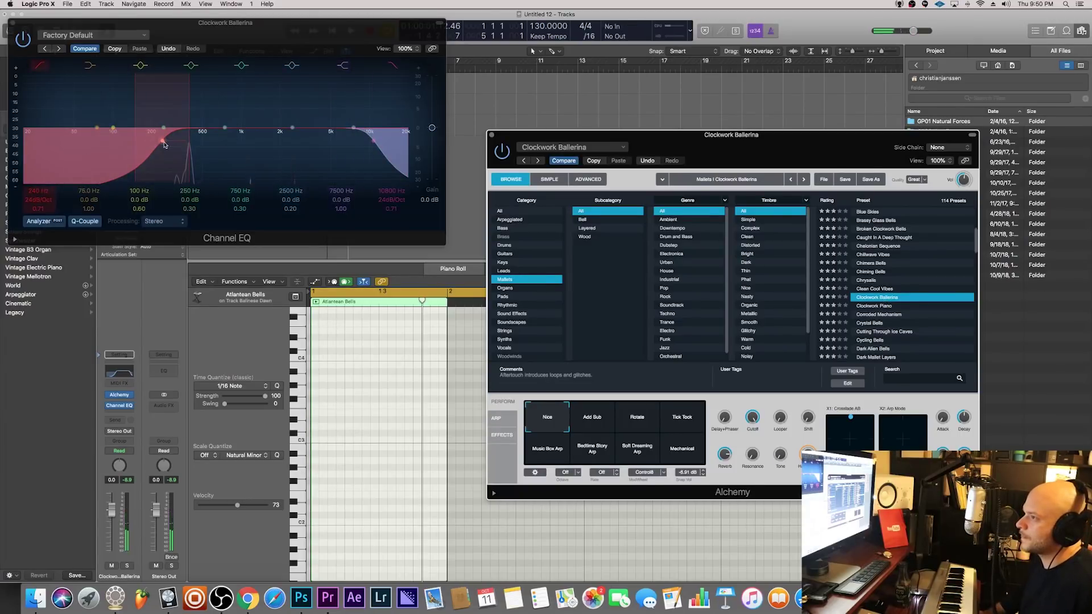
drag(373, 140, 241, 140)
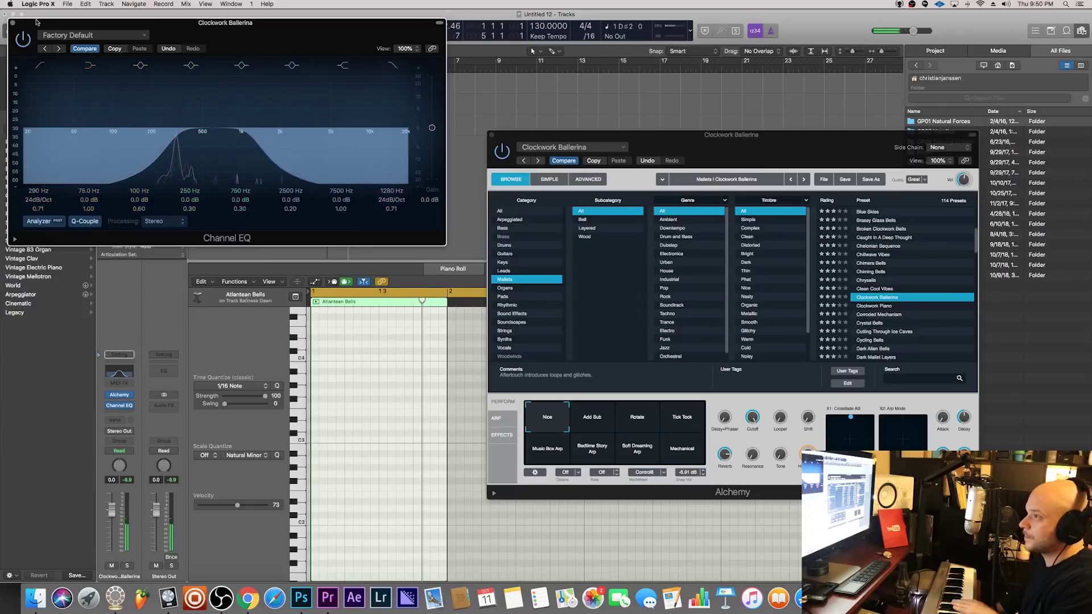
click(13, 24)
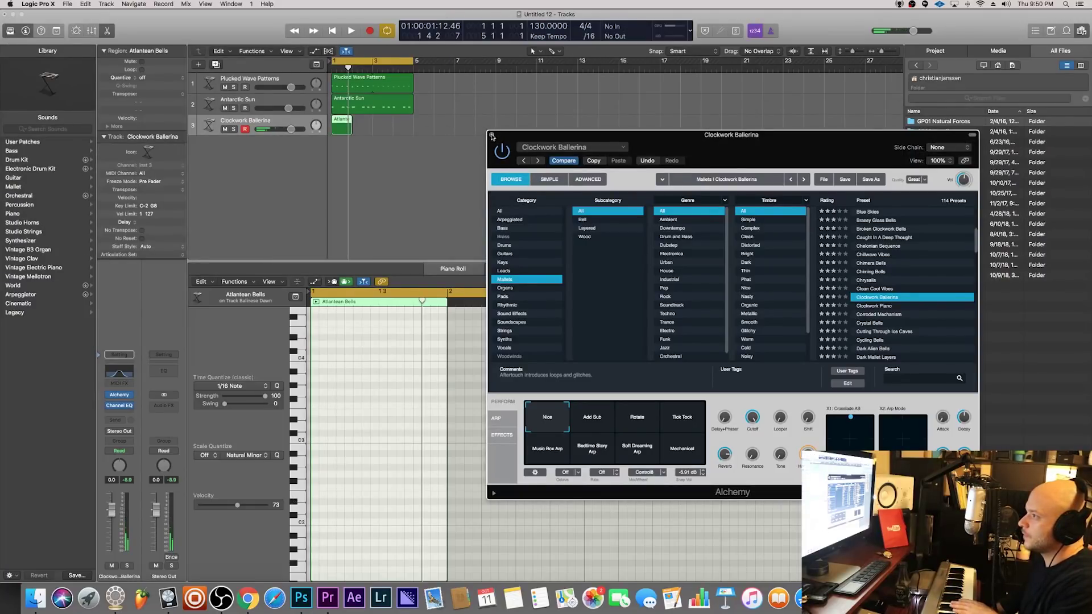
Extend the Atlantean Bells region to bar 5 and place the first melody note at bar 1.
click(492, 136)
drag(353, 132, 414, 133)
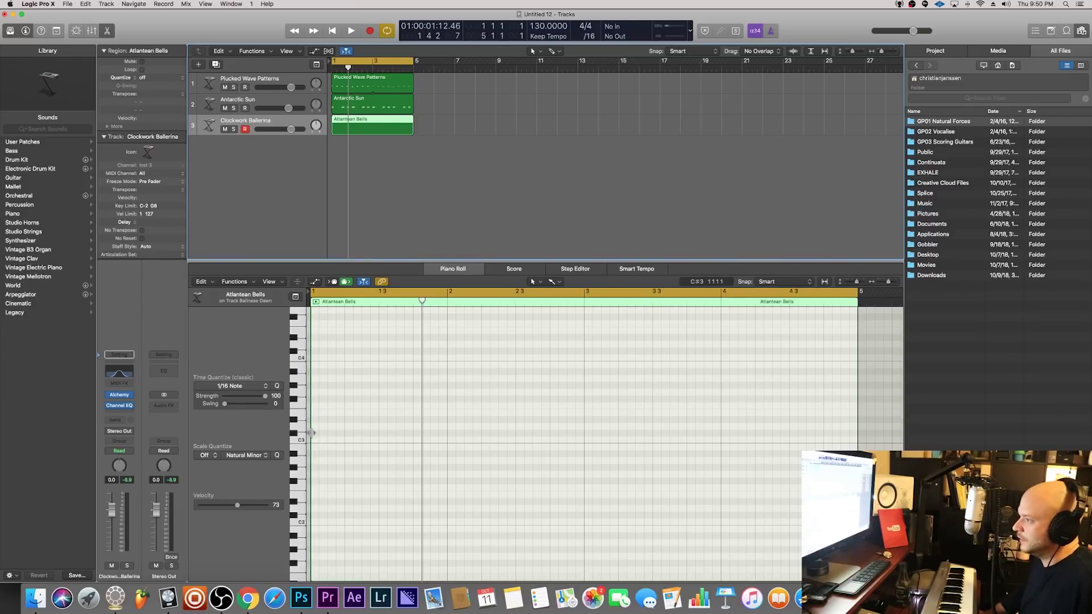
key(space)
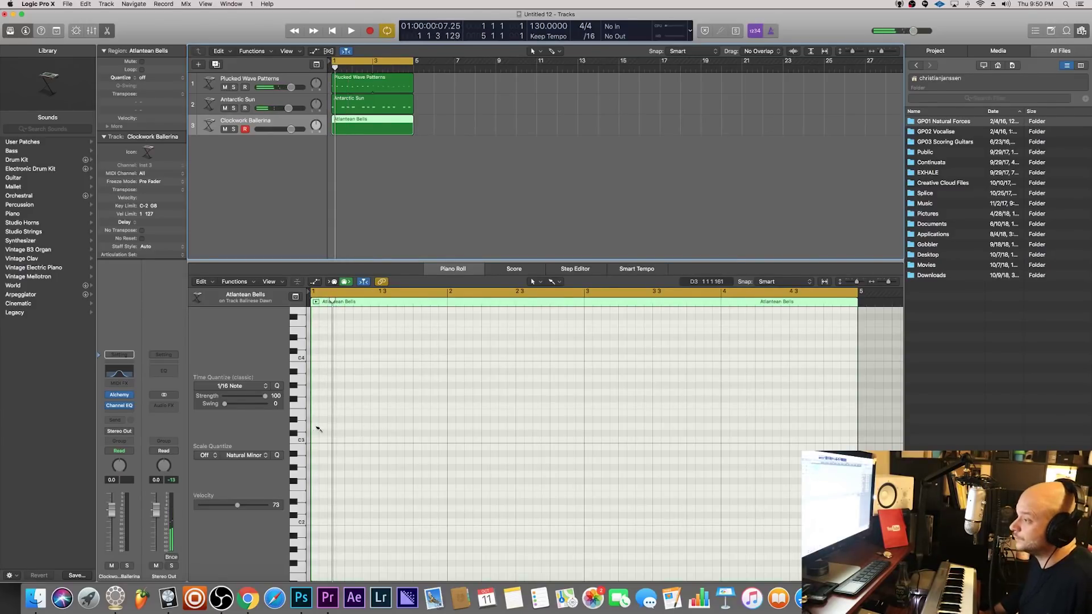
drag(312, 403, 317, 419)
key(space)
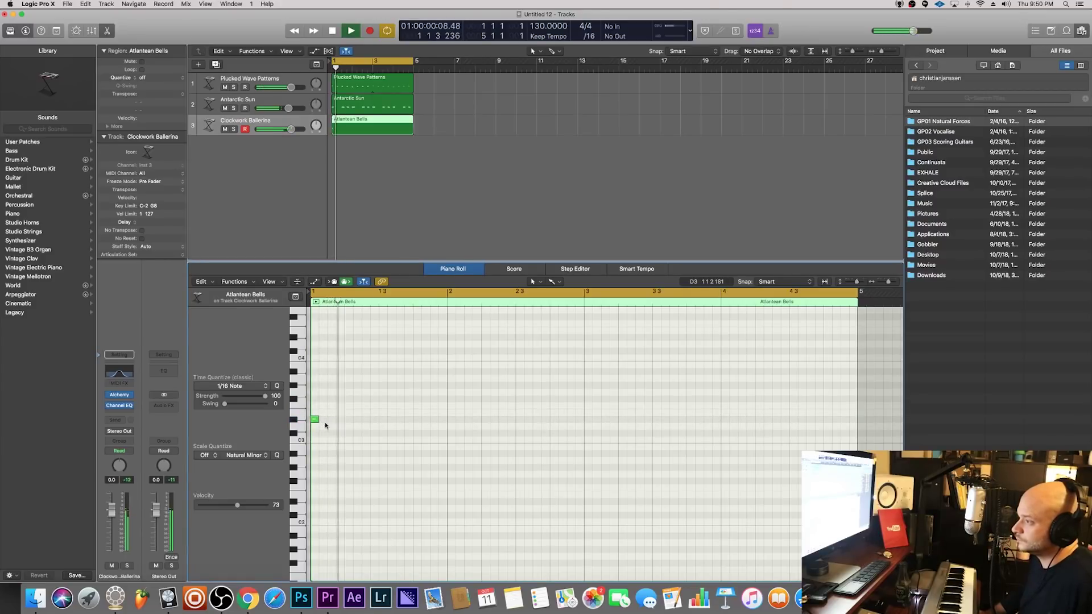
key(space)
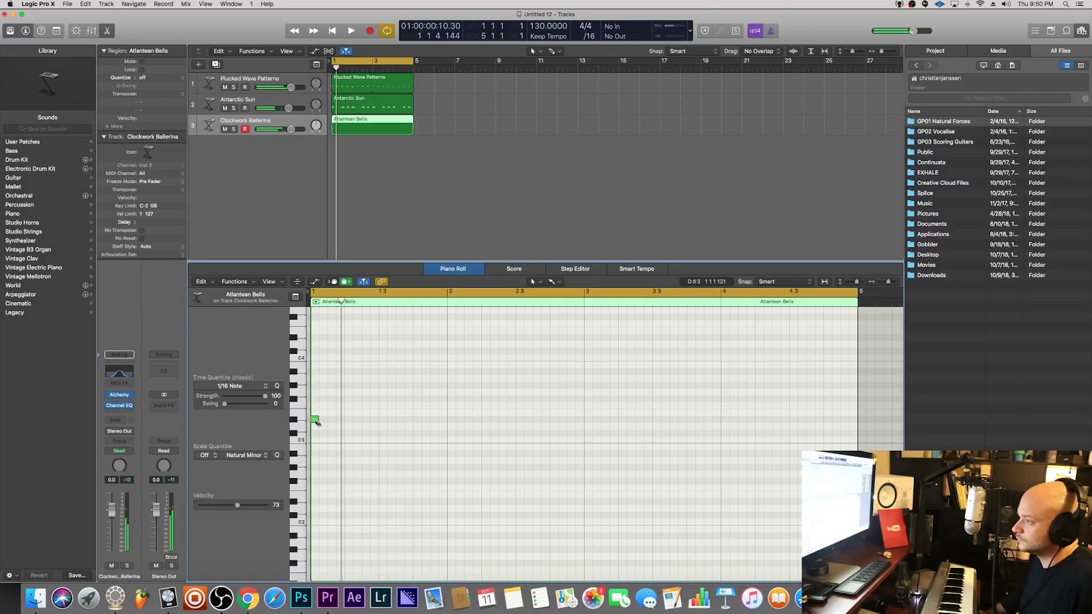
Add melody notes near F#3, C3, G#2 and A#2 on the following beats.
click(345, 399)
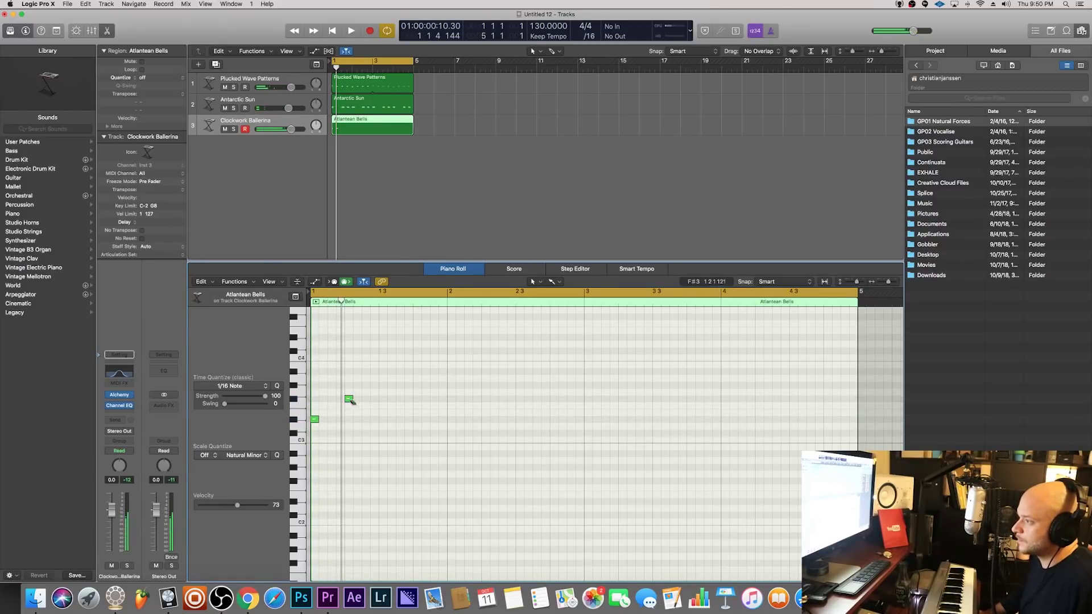
click(383, 442)
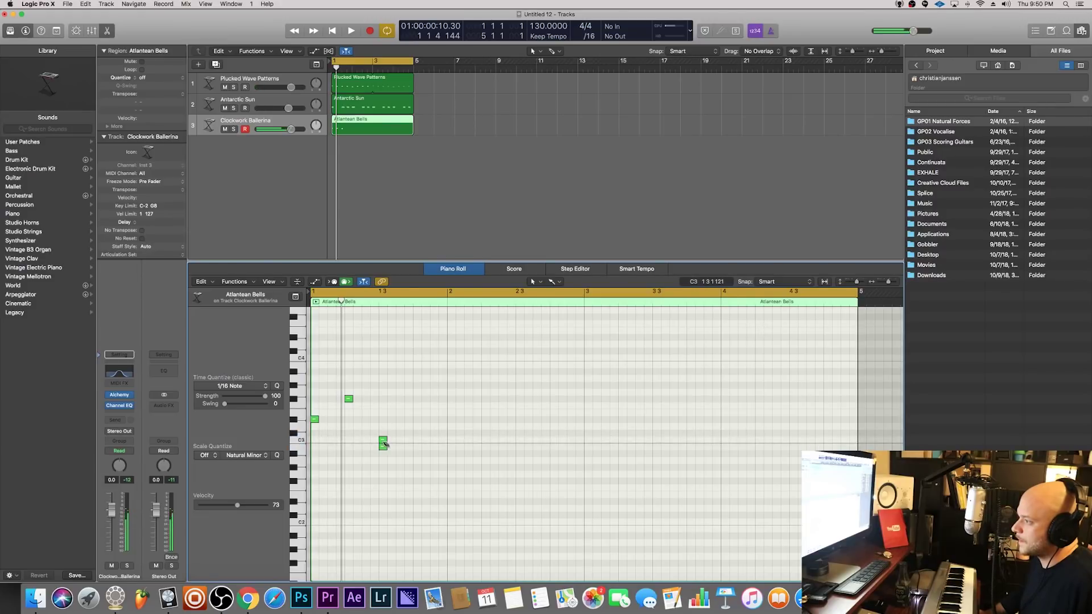
click(418, 467)
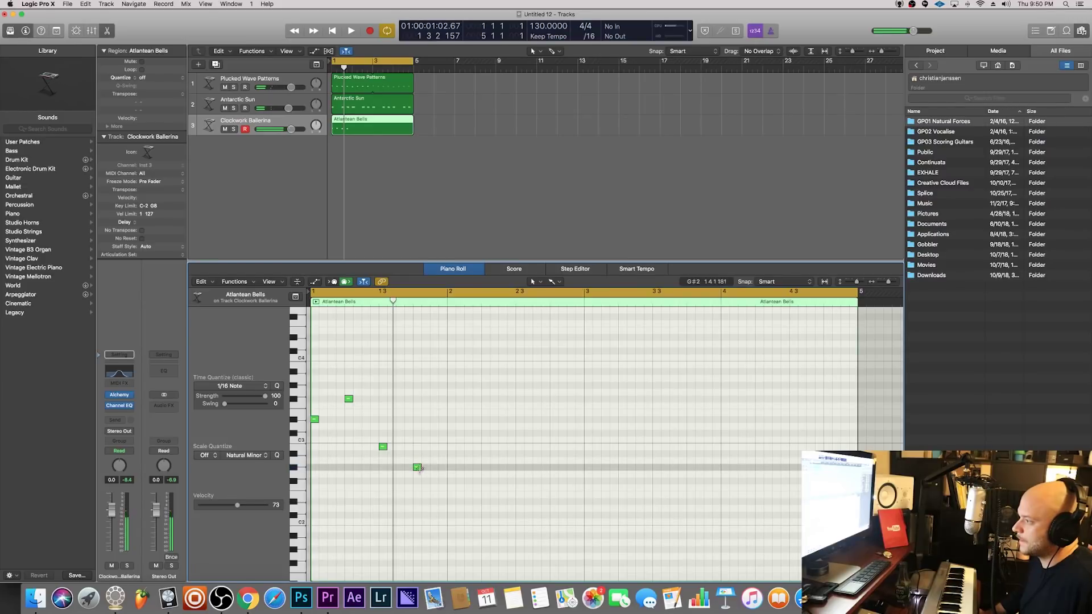
click(451, 461)
drag(453, 462, 453, 455)
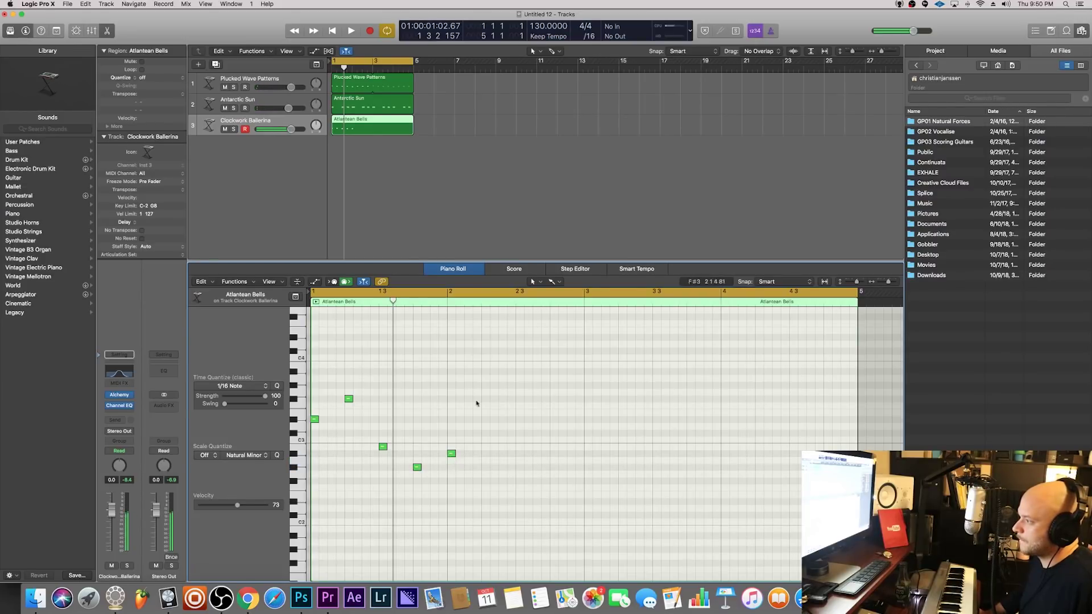
key(space)
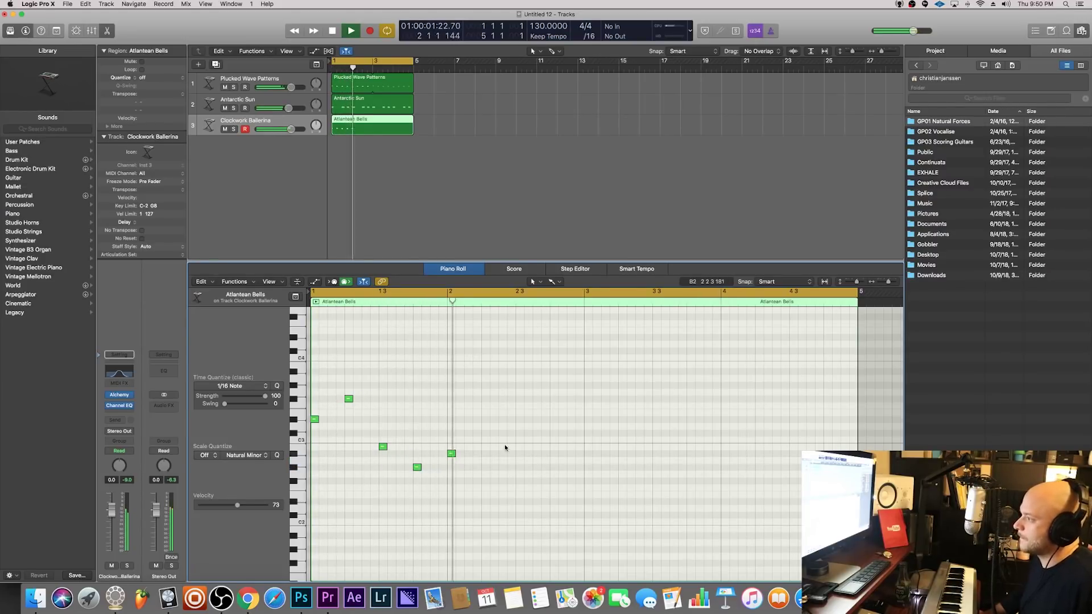
key(space)
Add an F2 note and three more to complete the eight-note melody.
click(486, 475)
drag(488, 476, 488, 492)
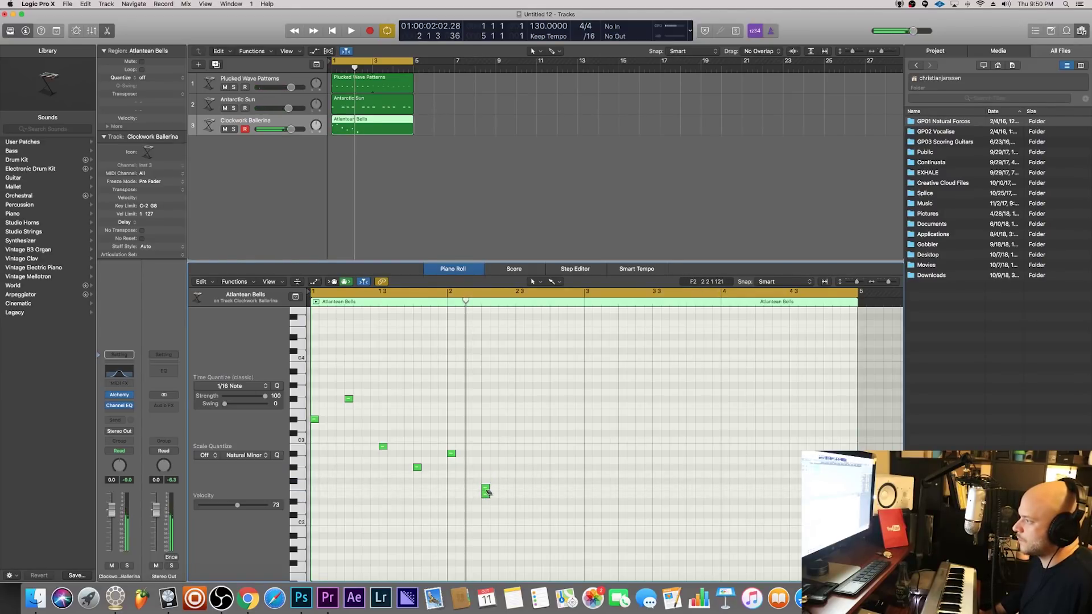
key(space)
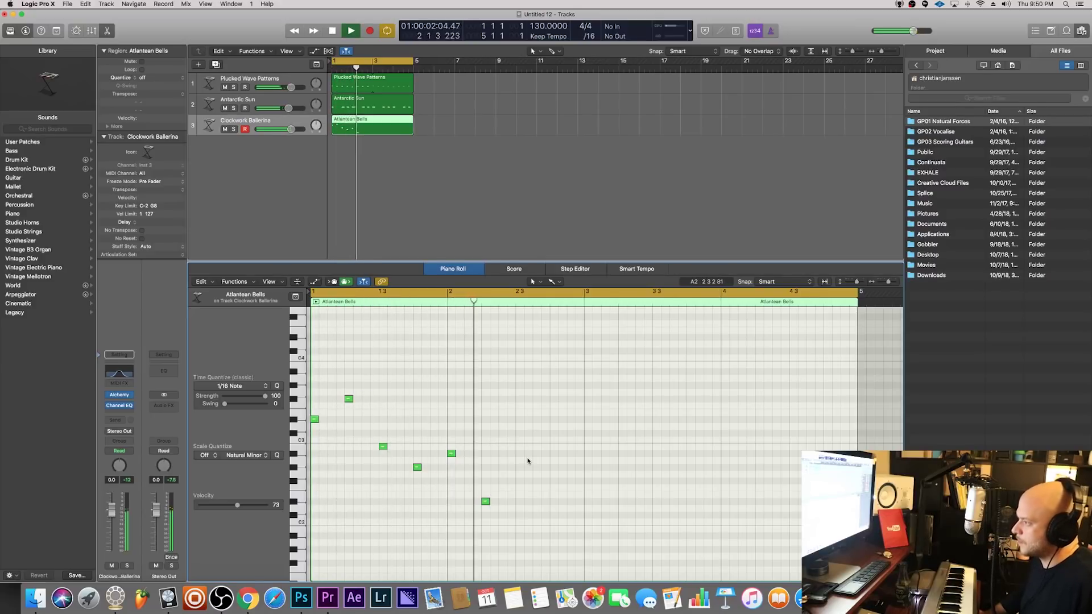
key(space)
click(520, 481)
click(553, 467)
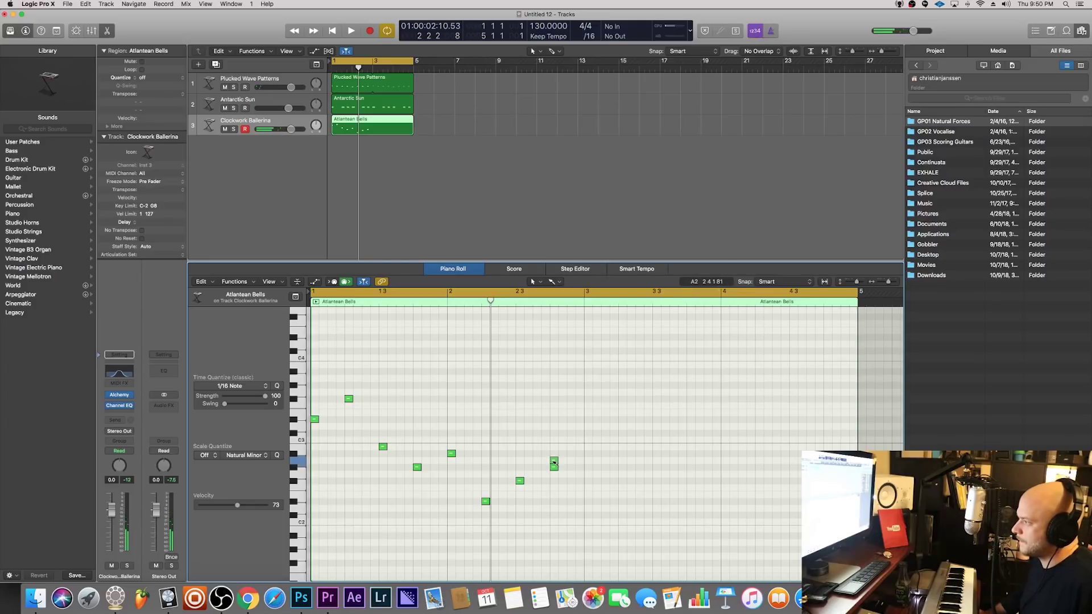
click(553, 454)
key(space)
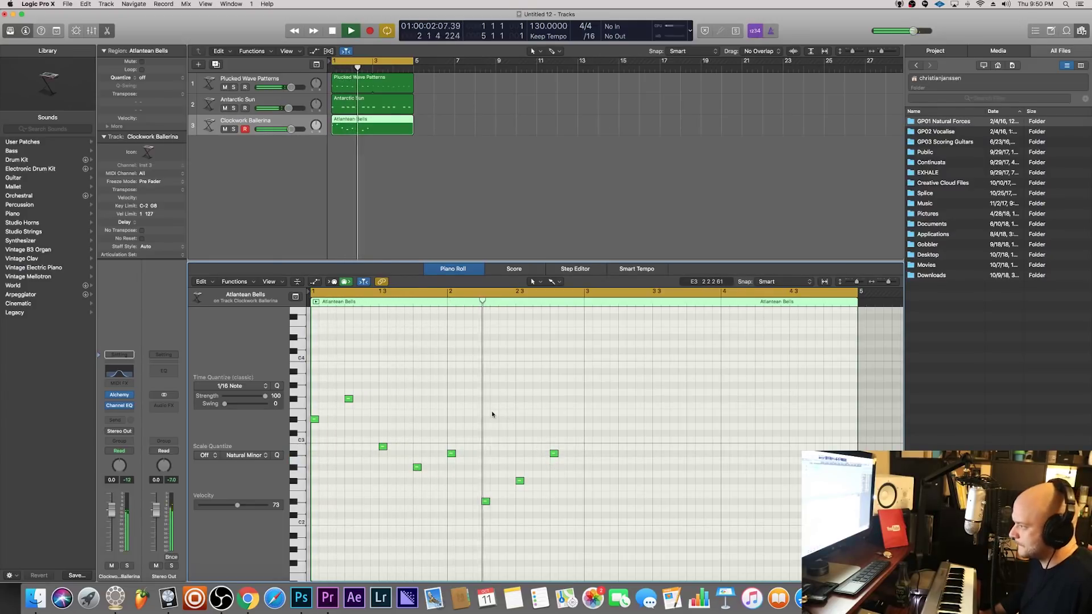
key(space)
Copy the eight melody notes to bar 3 and play the extended melody.
drag(586, 513, 311, 370)
drag(314, 421, 588, 421)
key(space)
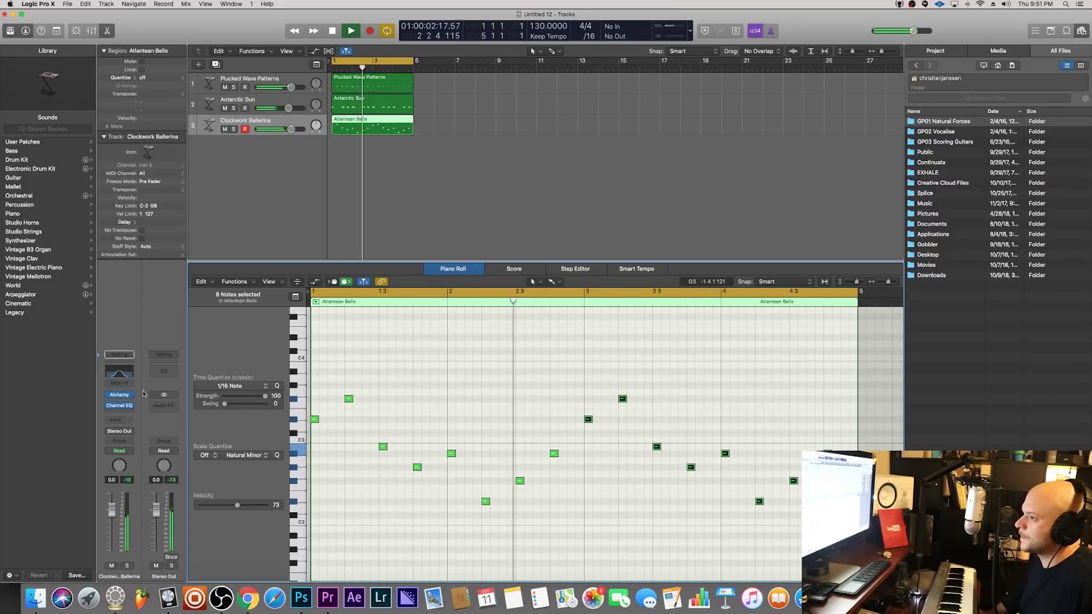
click(119, 372)
Lower the Clockwork Ballerina high cut to about 950 Hz and bring up the Antarctic Sun EQ.
drag(249, 145, 242, 142)
drag(254, 46, 703, 247)
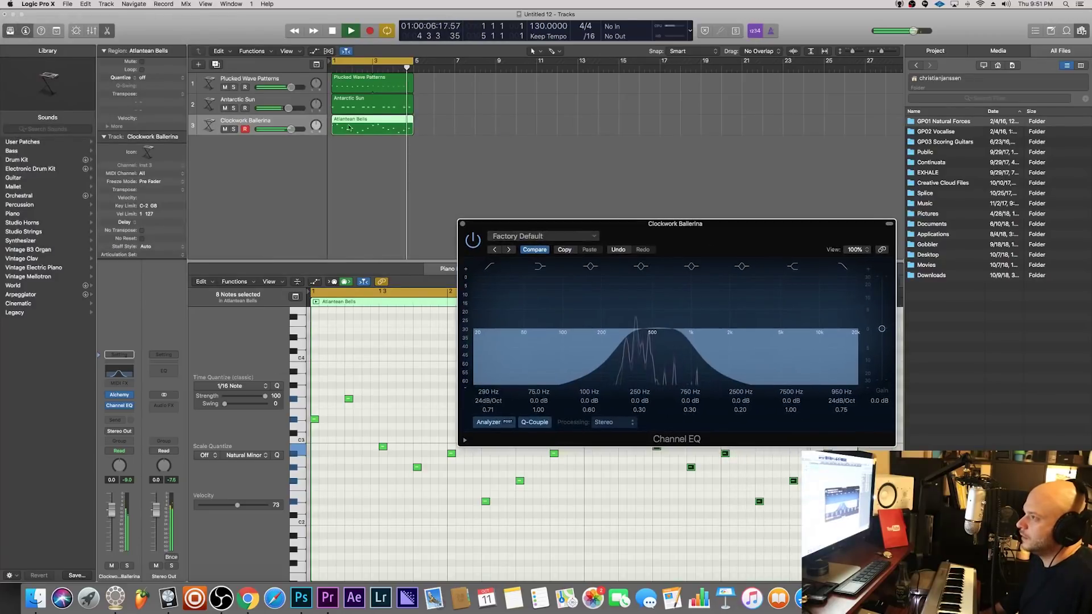
click(263, 100)
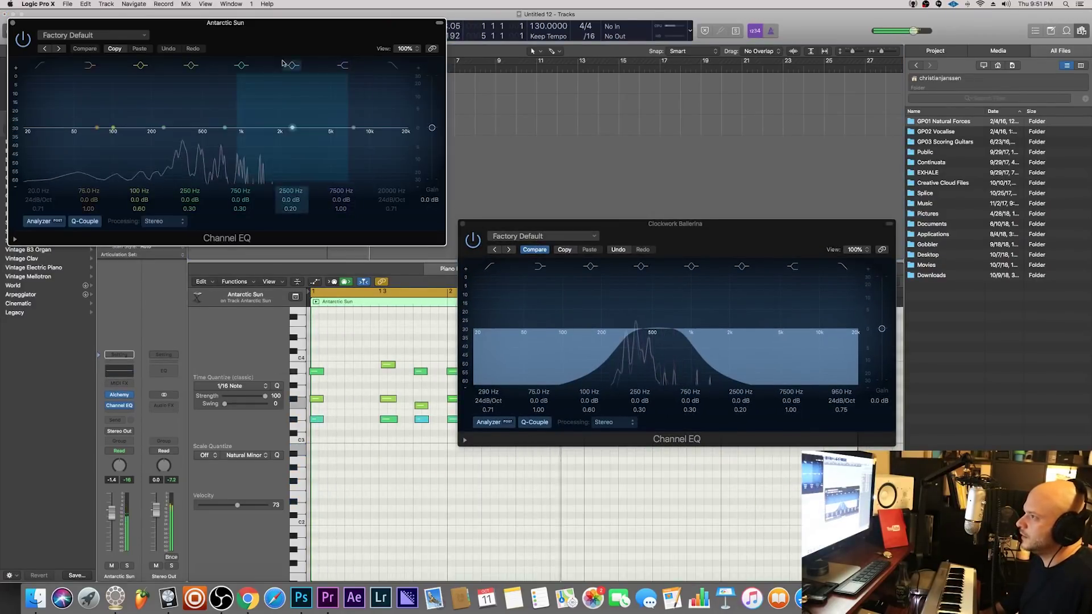
drag(318, 23, 312, 241)
drag(560, 228, 649, 233)
drag(248, 264, 457, 383)
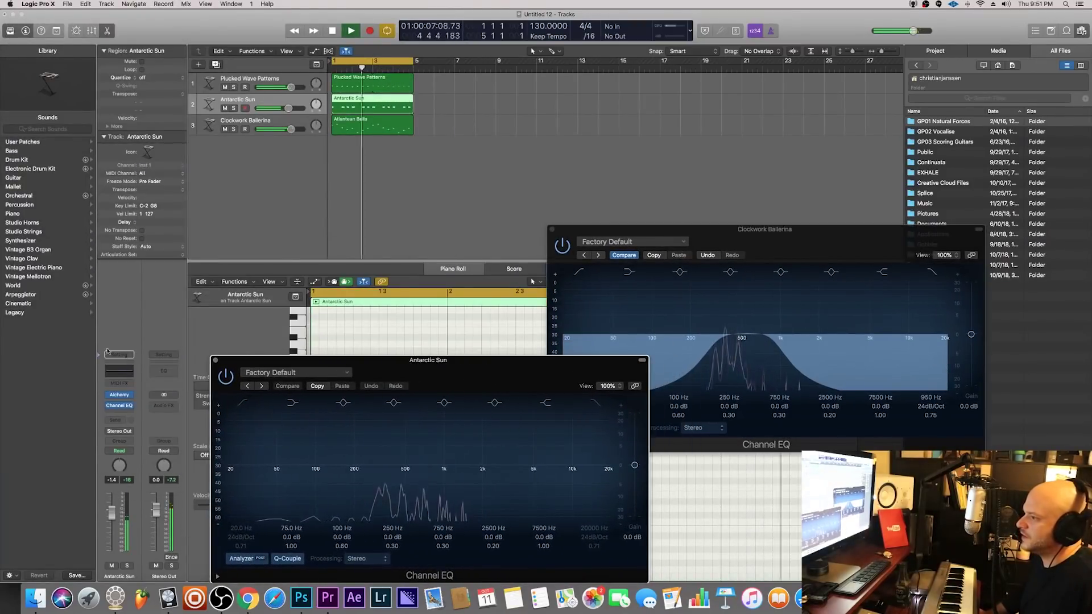
Open a Channel EQ on Plucked Wave Patterns beside the Antarctic Sun EQ.
key(Up)
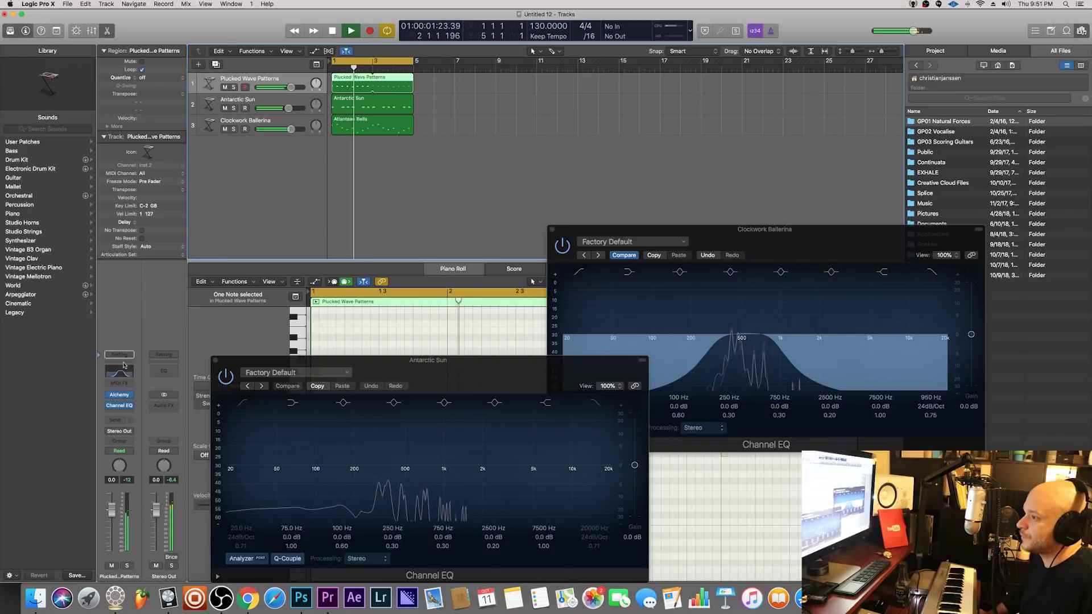
click(119, 406)
drag(225, 23, 316, 106)
drag(521, 378, 419, 359)
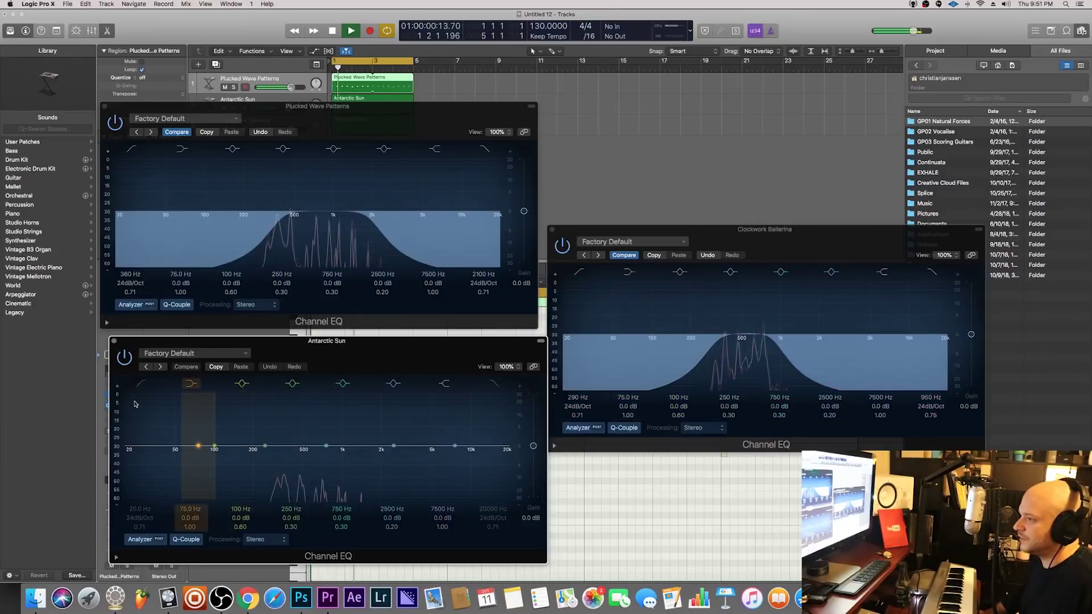
Enable the Antarctic Sun low cut near 630 Hz and lower the Plucked high cut to about 910 Hz.
click(133, 460)
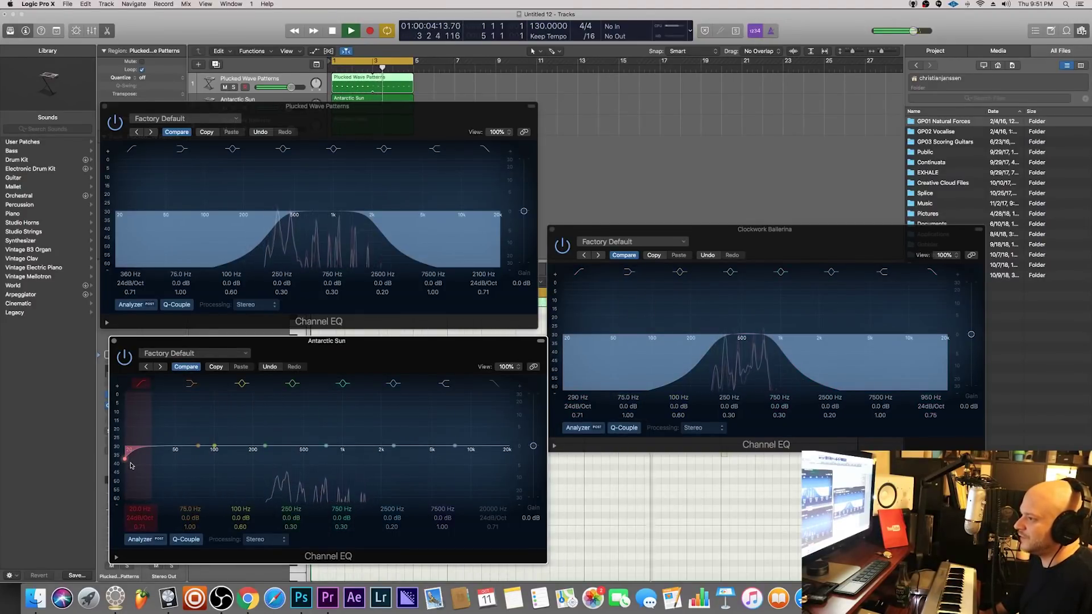
drag(131, 465, 262, 469)
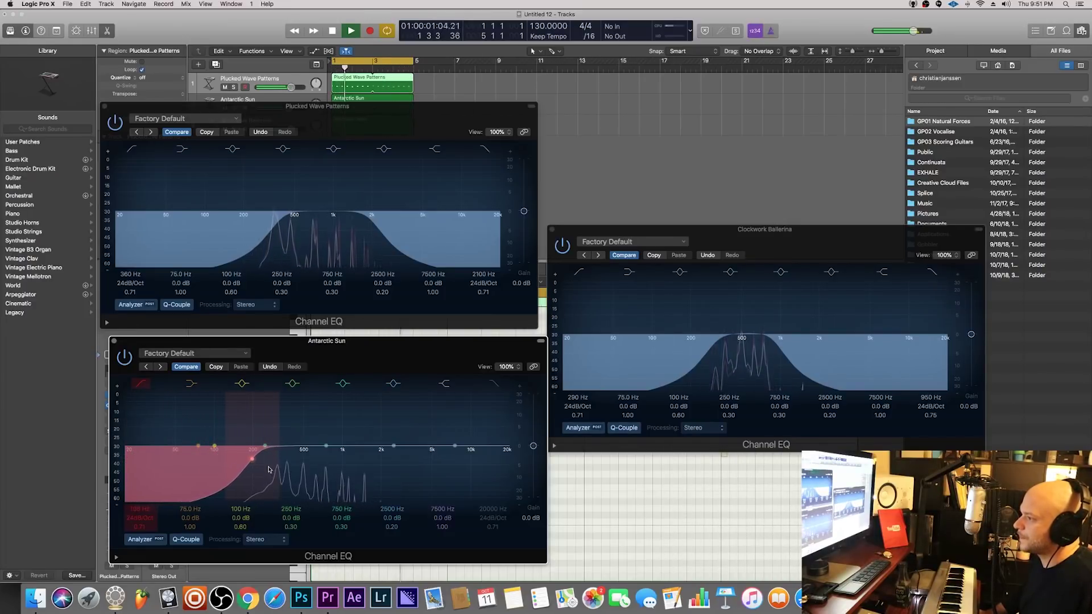
drag(269, 469, 340, 474)
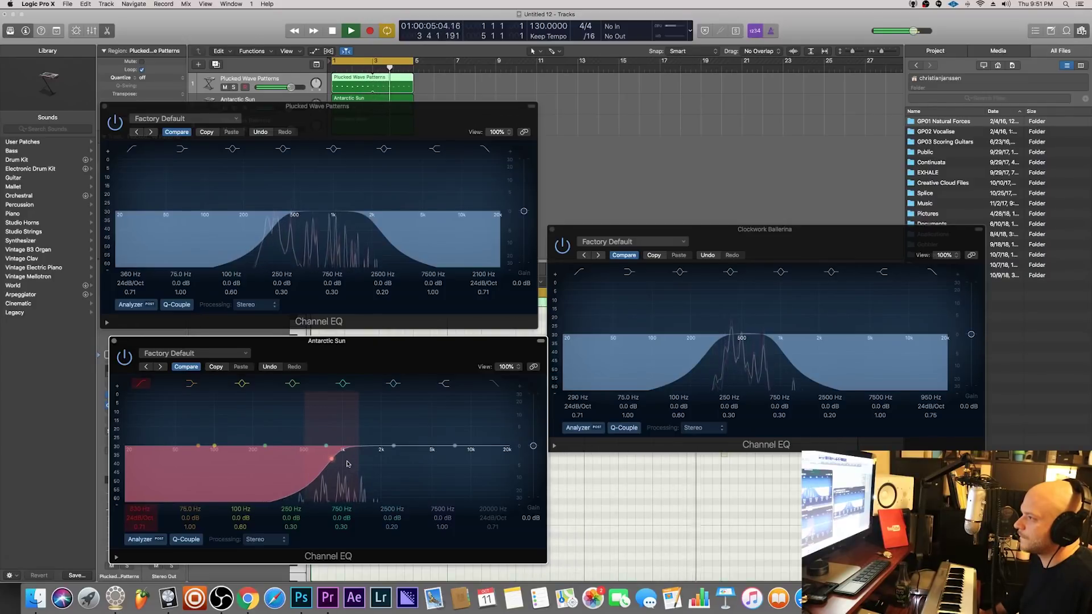
drag(384, 220, 259, 233)
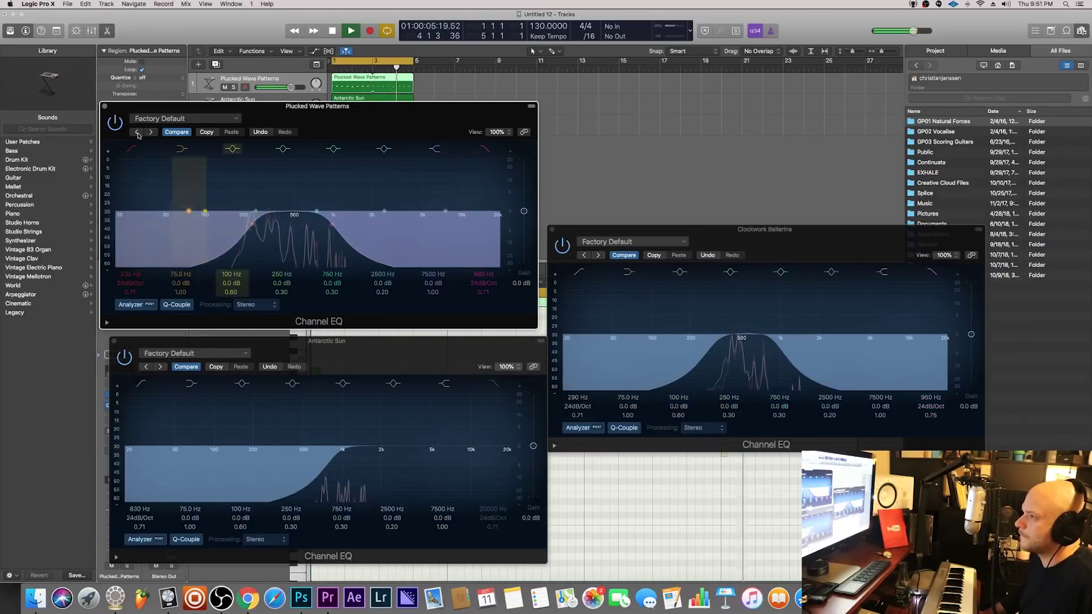
click(104, 106)
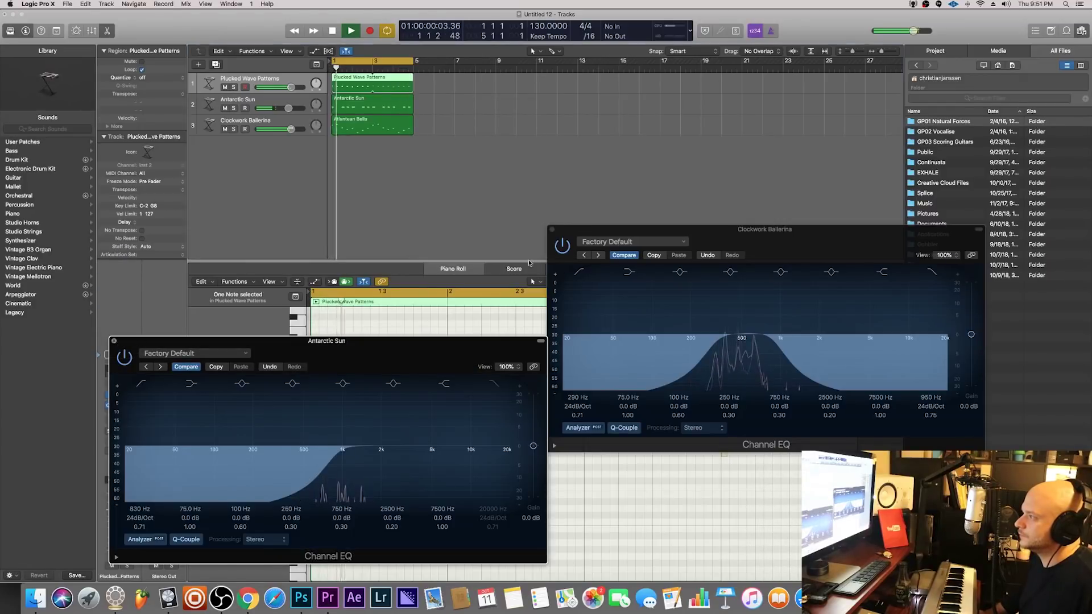
Bounce all three instrument regions in place to a new track with Normalize set to Off.
click(117, 342)
click(550, 229)
key(space)
drag(433, 173, 352, 94)
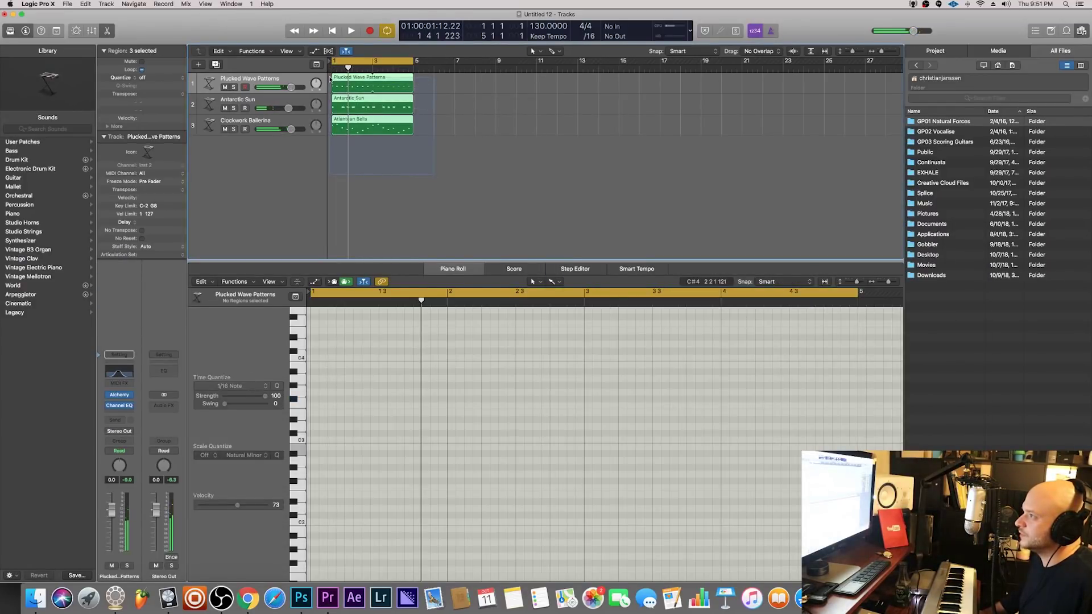
right_click(341, 86)
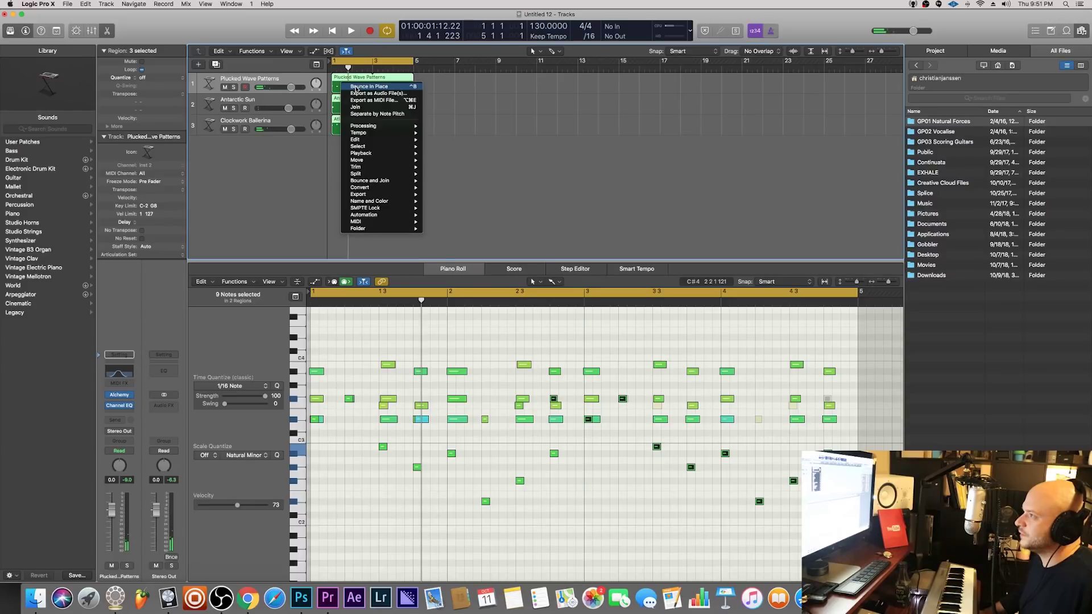
click(369, 86)
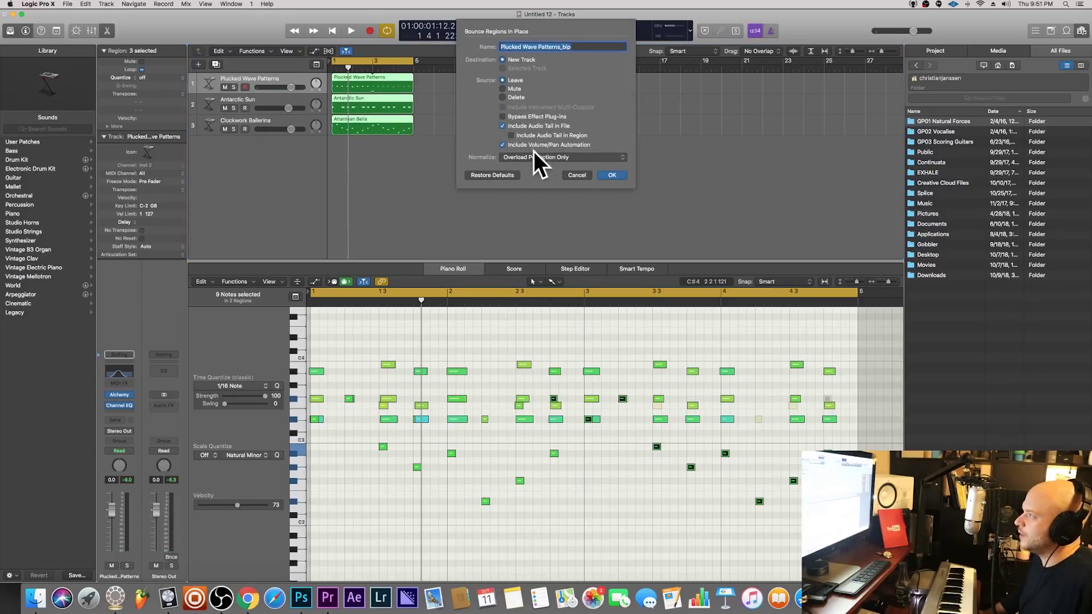
click(534, 155)
click(522, 151)
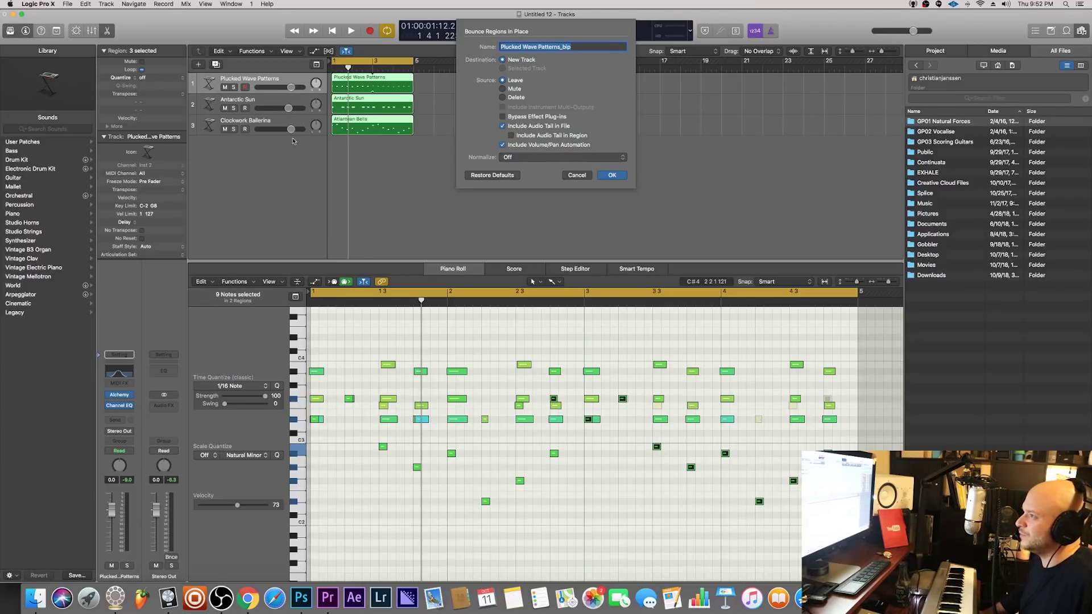
click(611, 175)
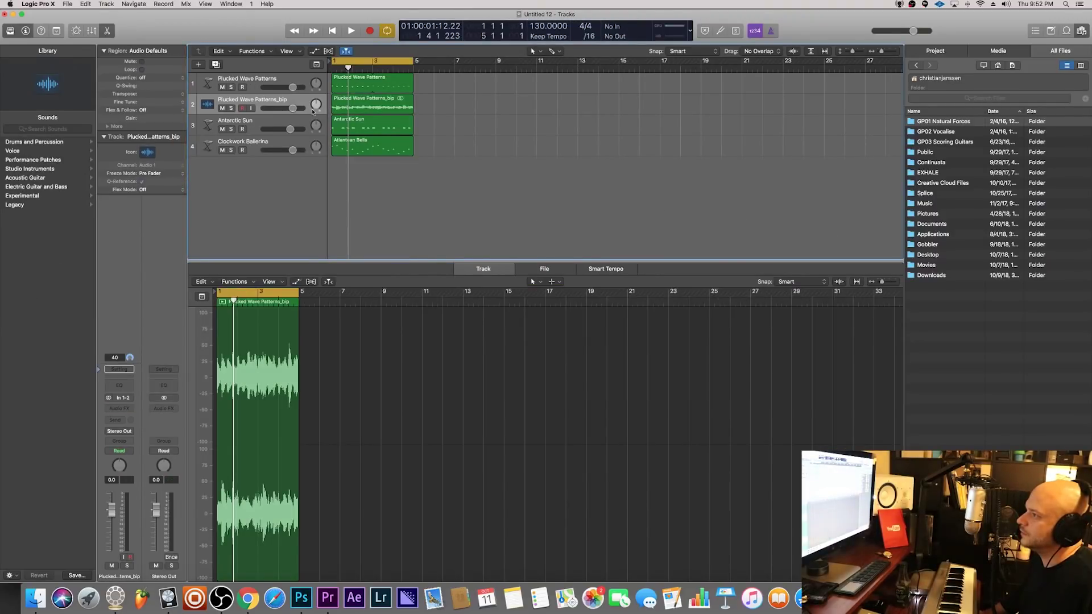
Move Plucked Wave Patterns_bip to row 4, solo it, extend its region to bar 7, and play it.
drag(295, 110, 307, 145)
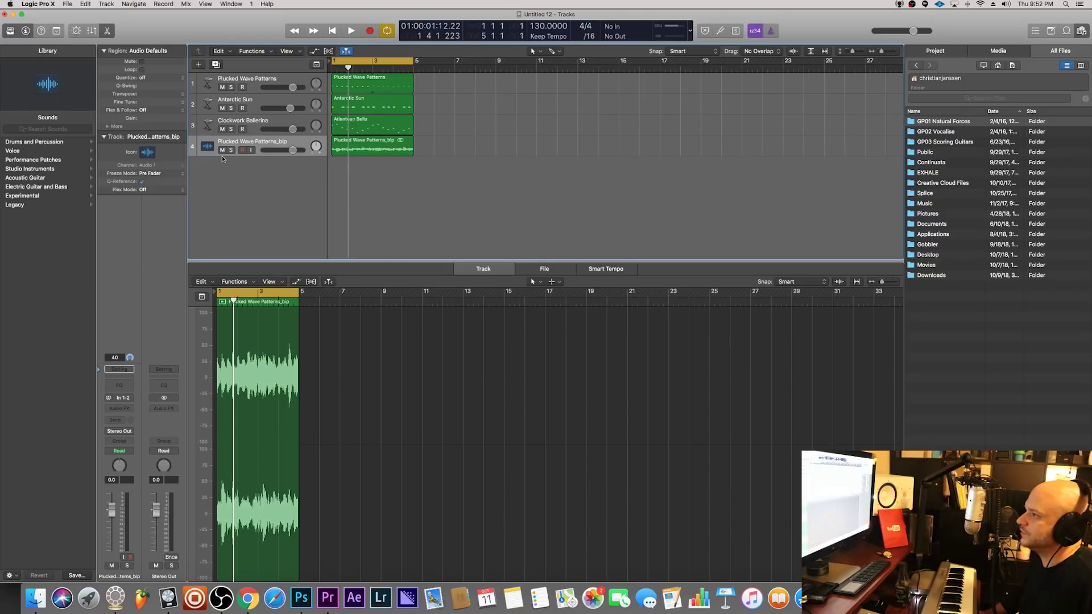
click(231, 150)
drag(410, 152, 456, 152)
click(387, 66)
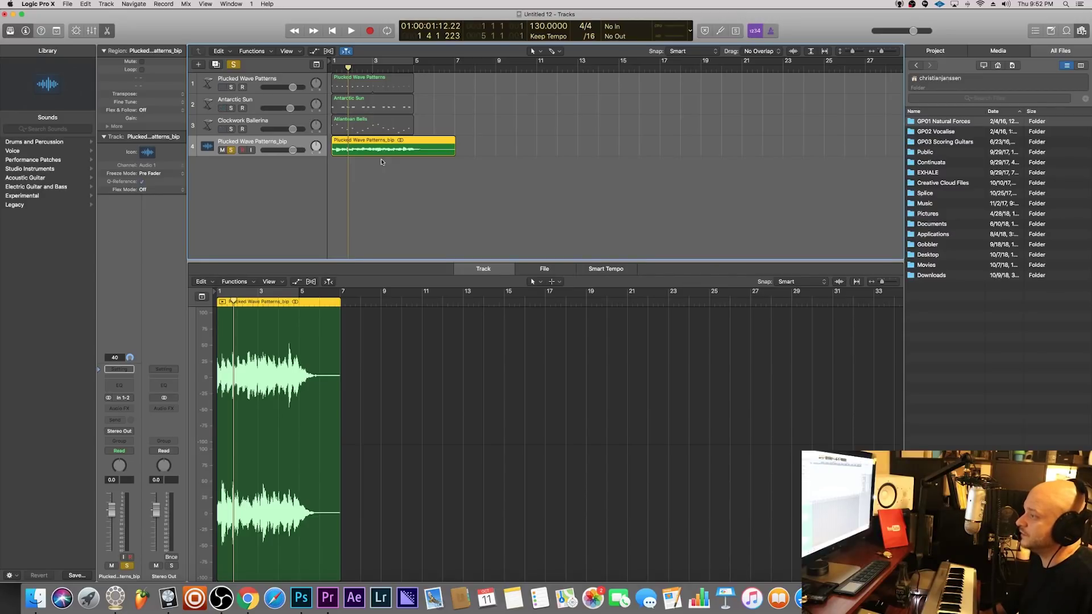
key(space)
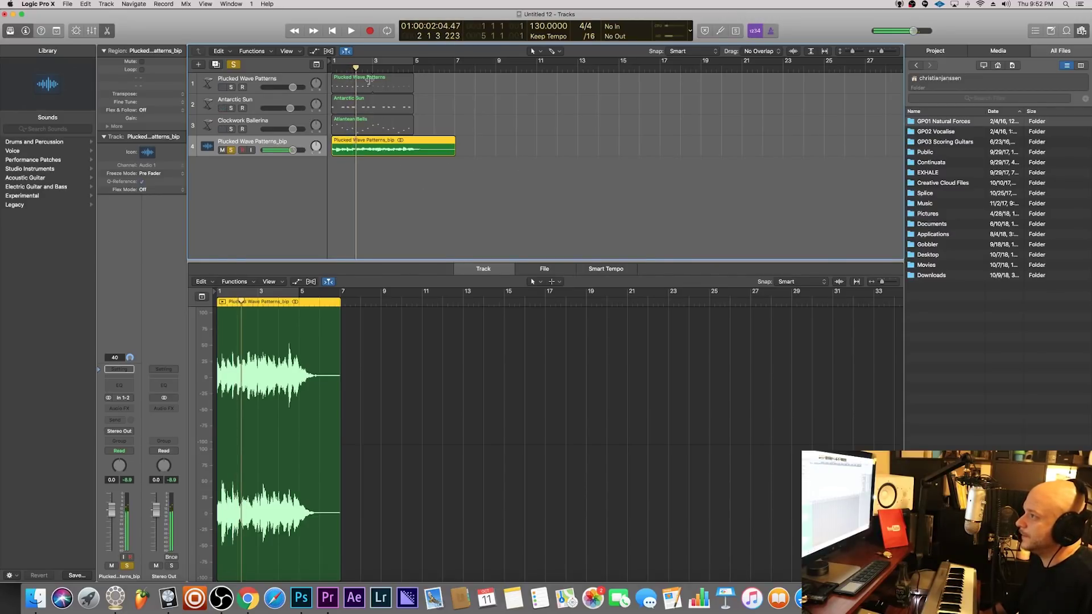
key(Return)
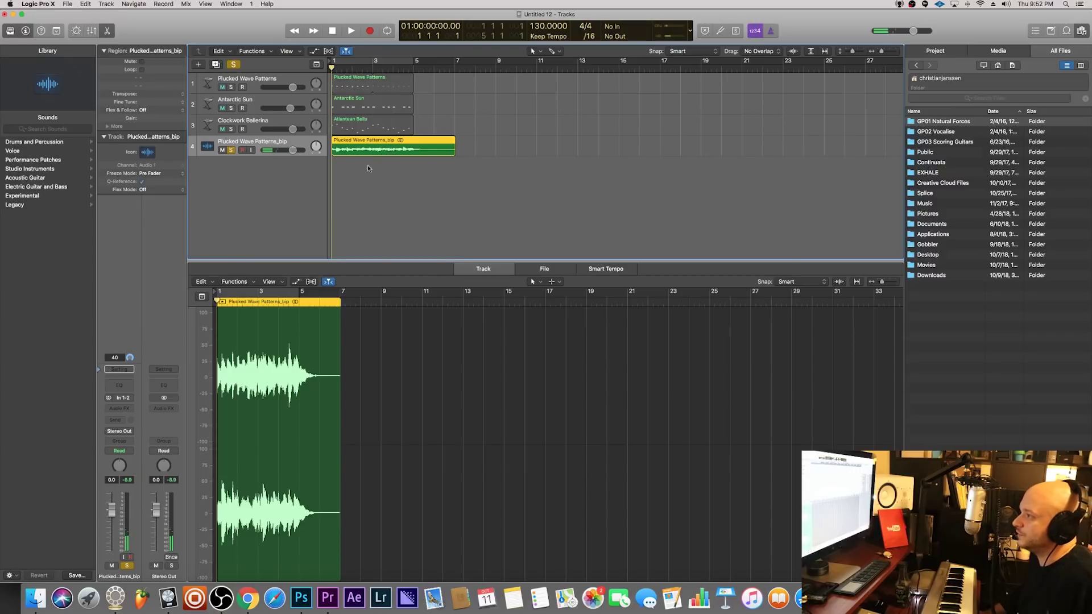
key(space)
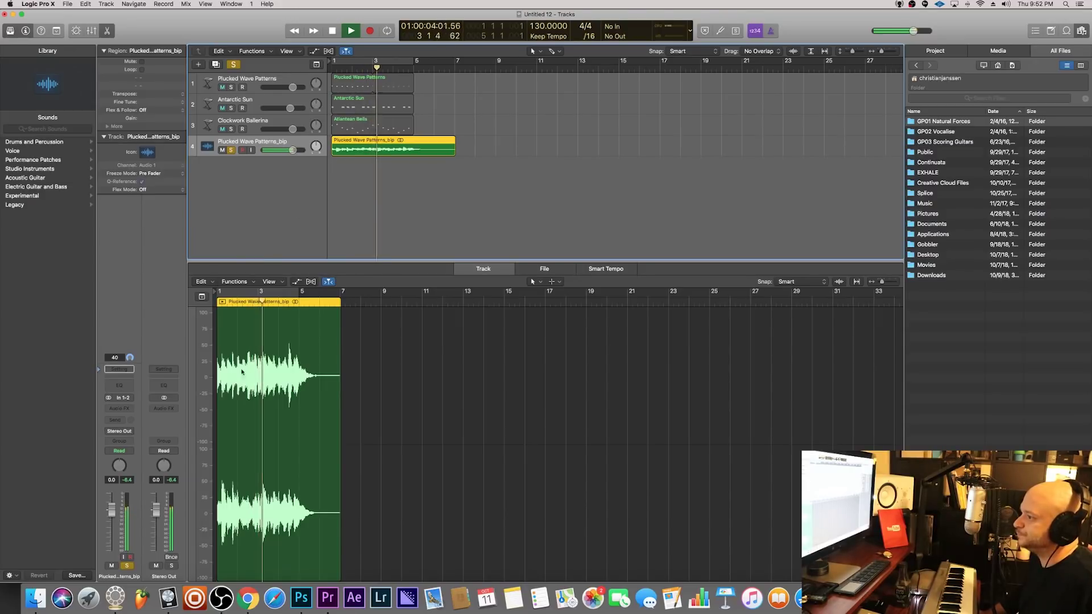
key(space)
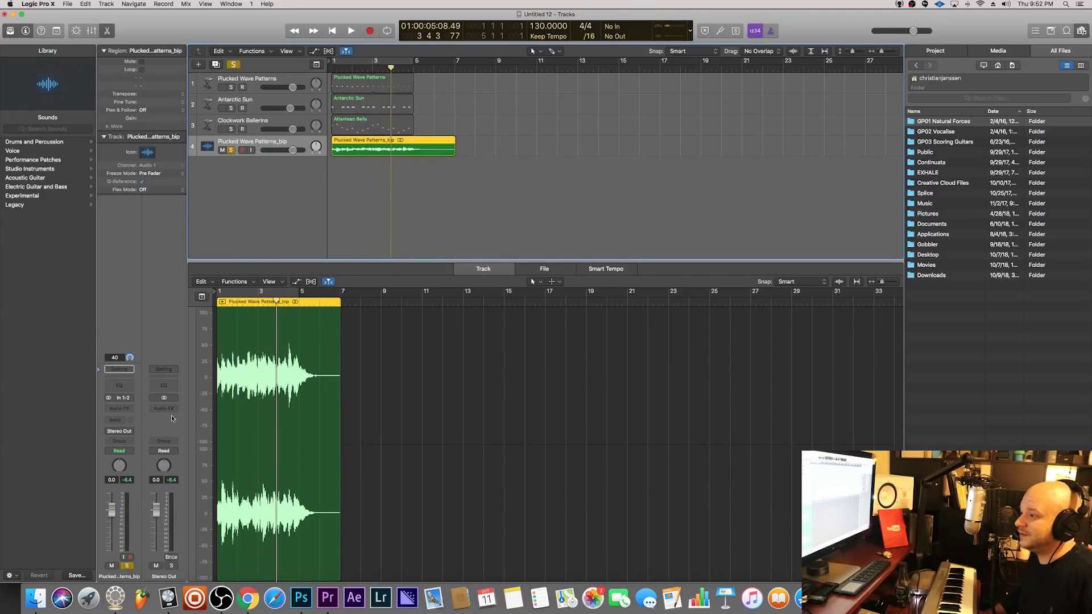
Insert the stereo iZotope Vinyl effect and loop-play bars 1–5 with Cycle back on.
click(132, 409)
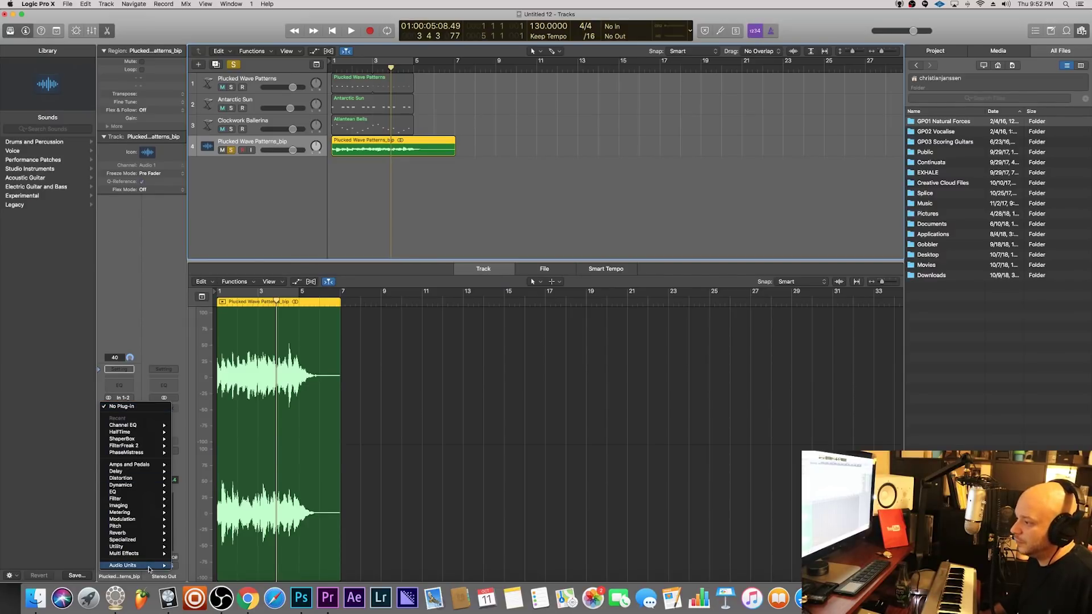
mouse_move(149, 569)
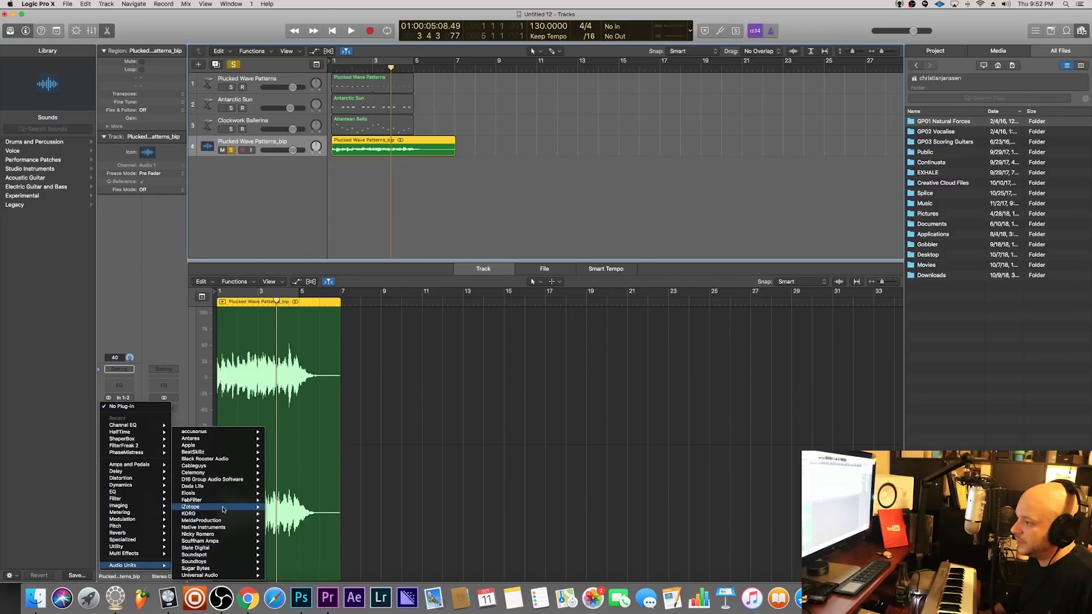
mouse_move(263, 510)
mouse_move(312, 508)
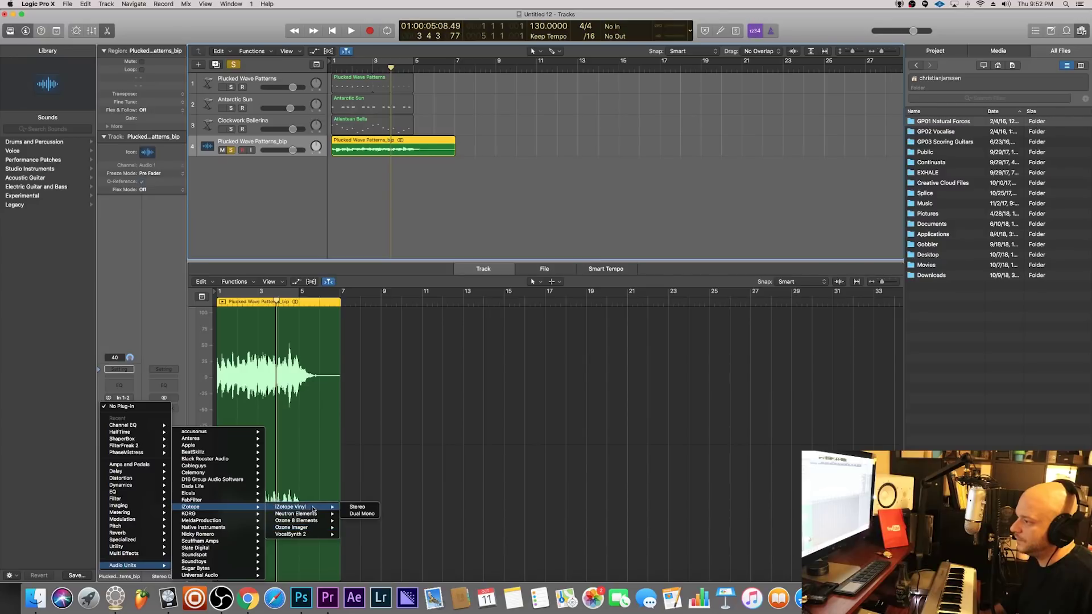
click(367, 510)
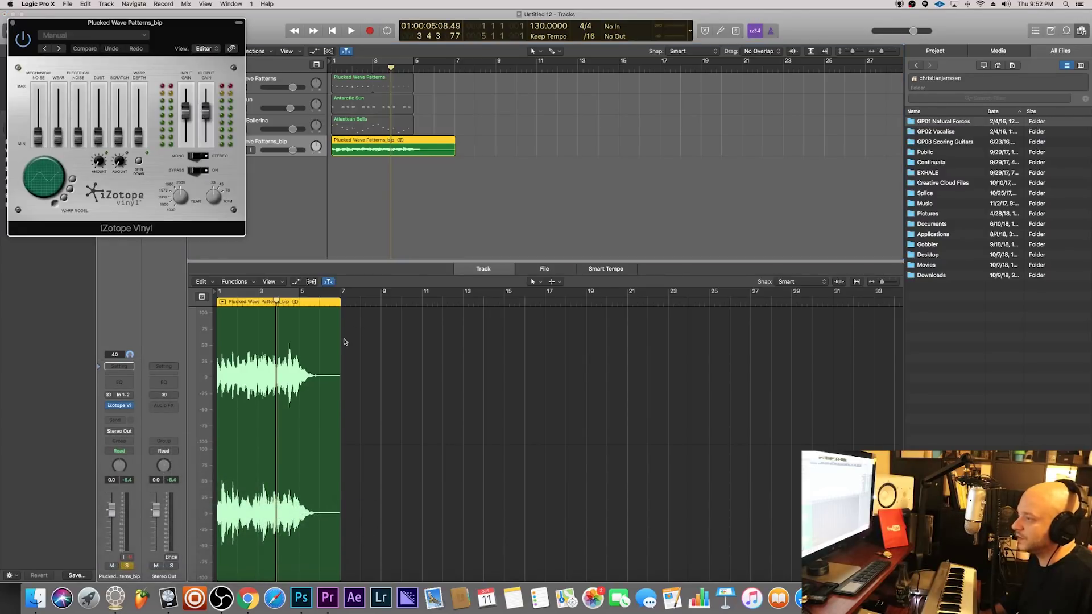
drag(165, 39, 424, 197)
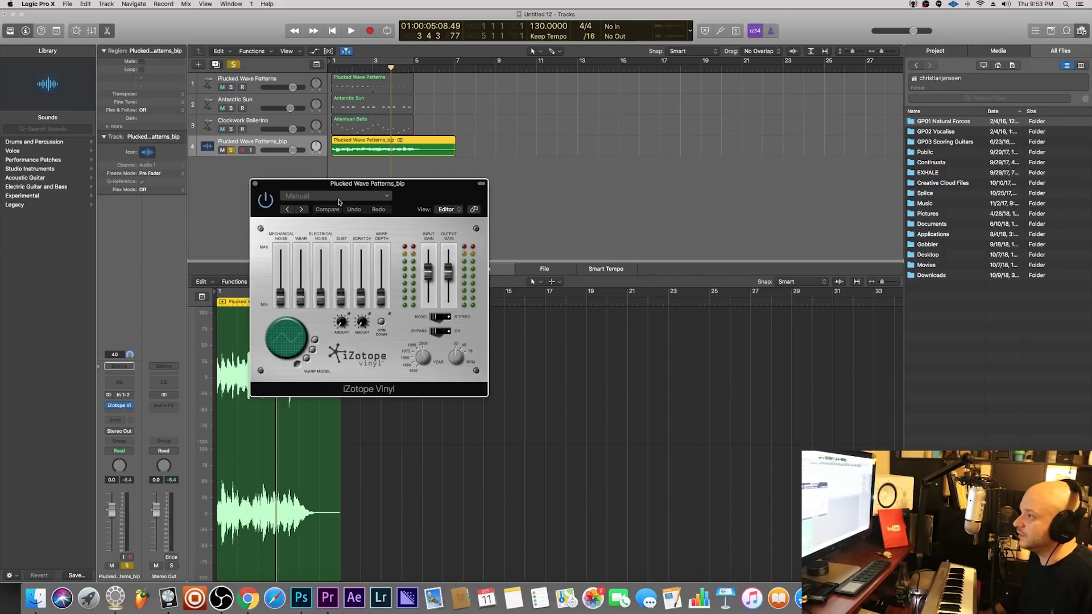
click(388, 176)
key(c)
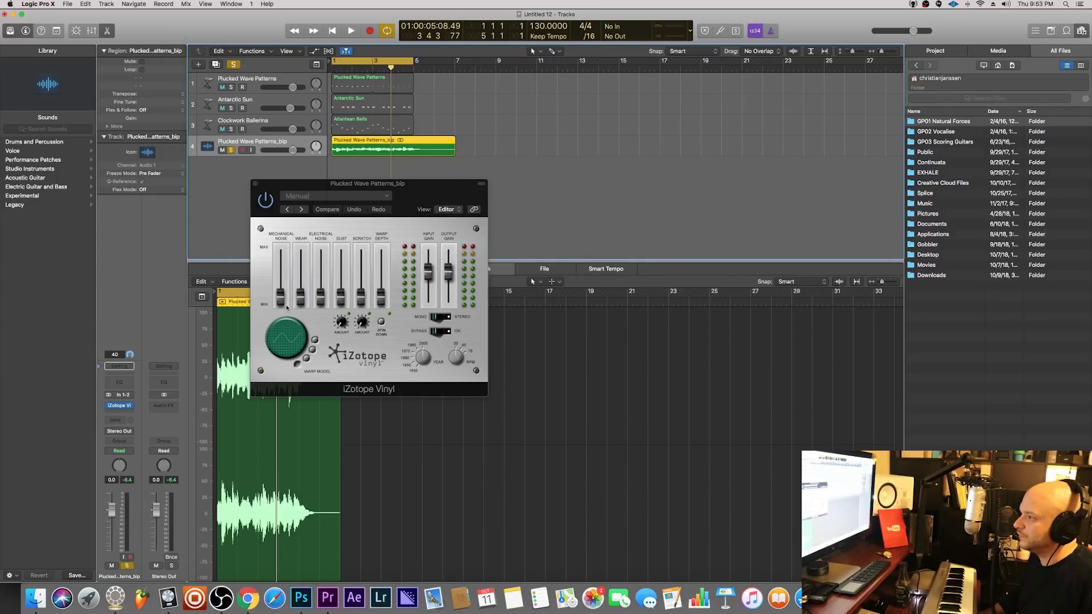
key(space)
Set Vinyl Mechanical Noise to -18.8 dB and Wear to 40 %, leaving Electrical Noise at minimum.
mouse_move(288, 307)
mouse_down()
mouse_move(280, 269)
mouse_move(281, 294)
mouse_up()
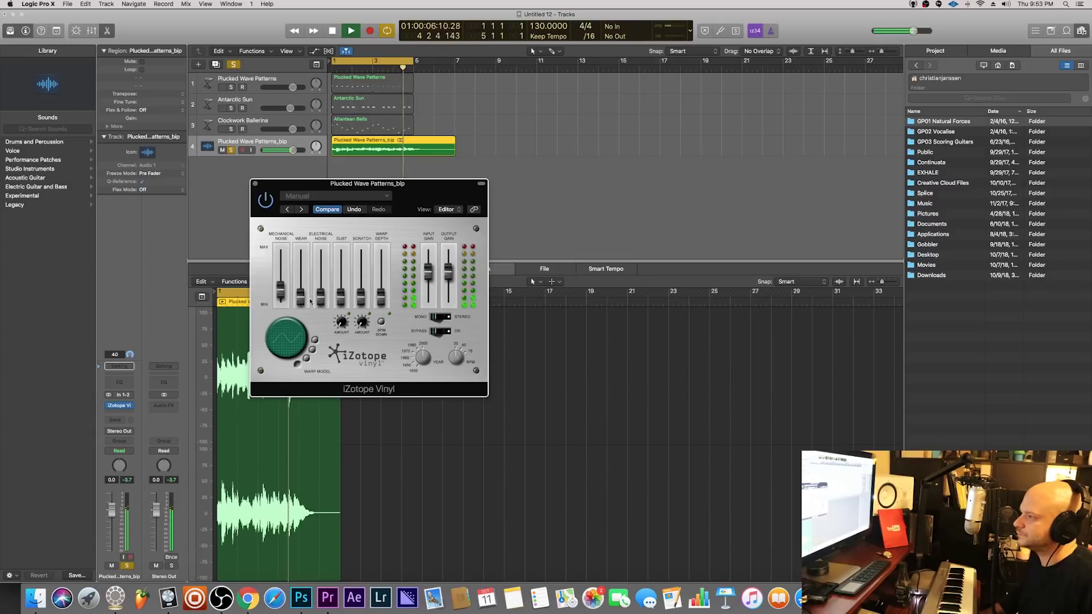
drag(300, 296, 303, 254)
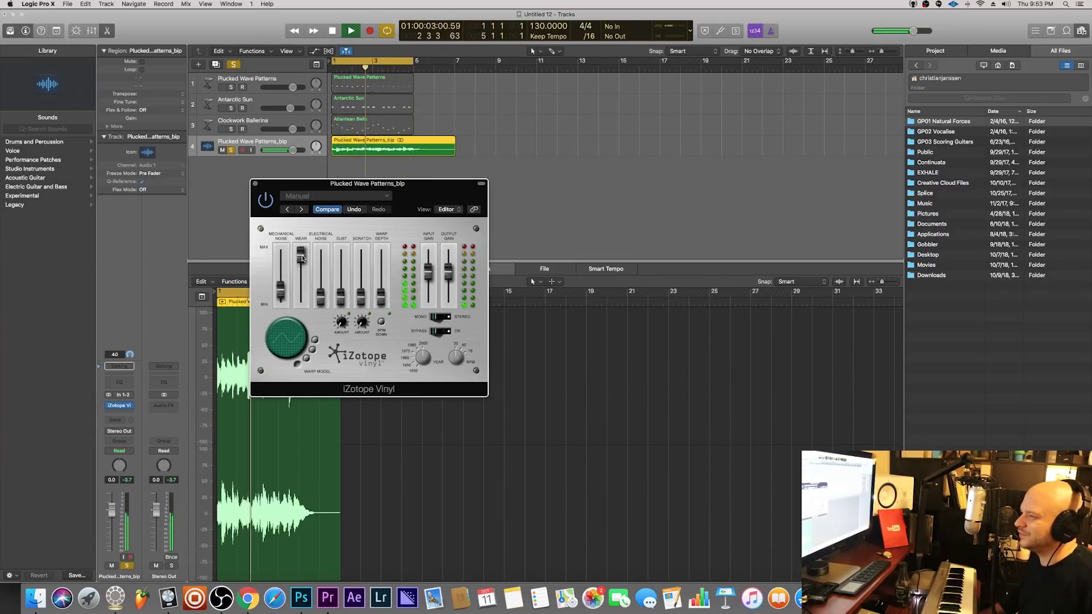
mouse_move(301, 257)
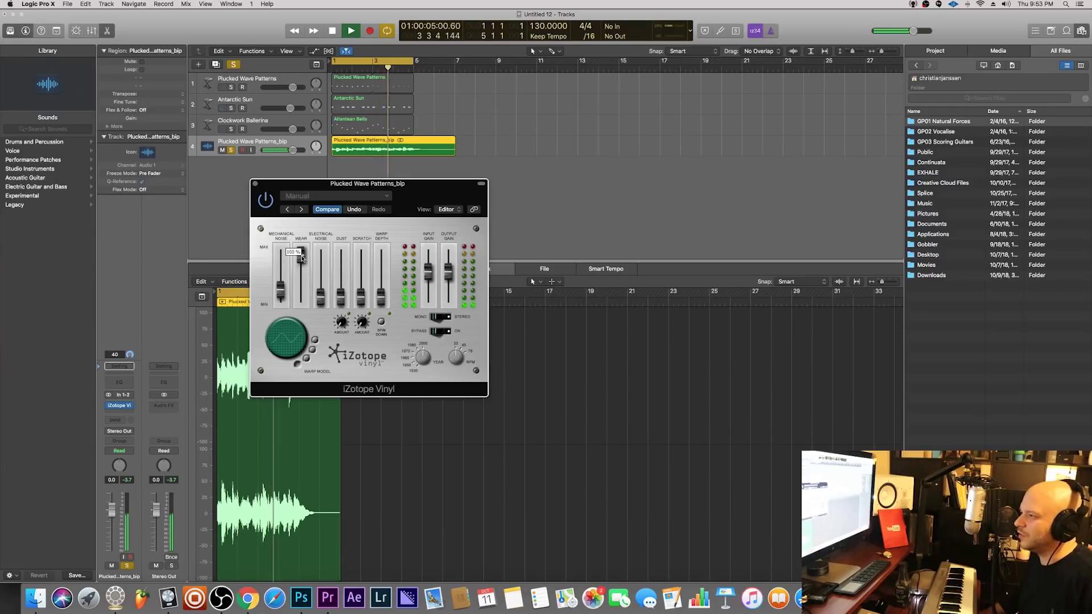
drag(301, 257, 302, 293)
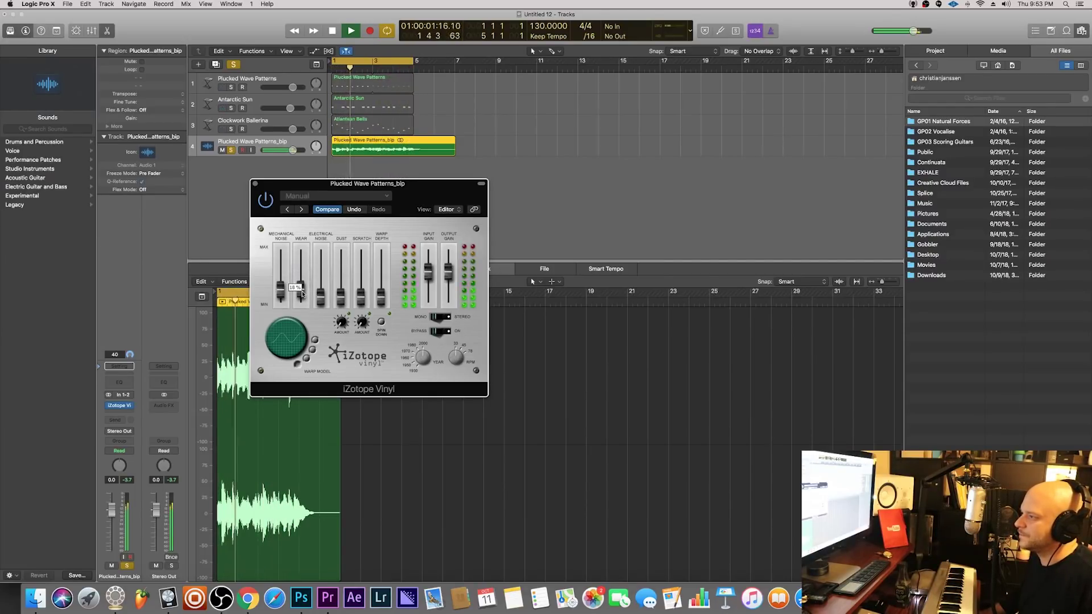
mouse_move(319, 298)
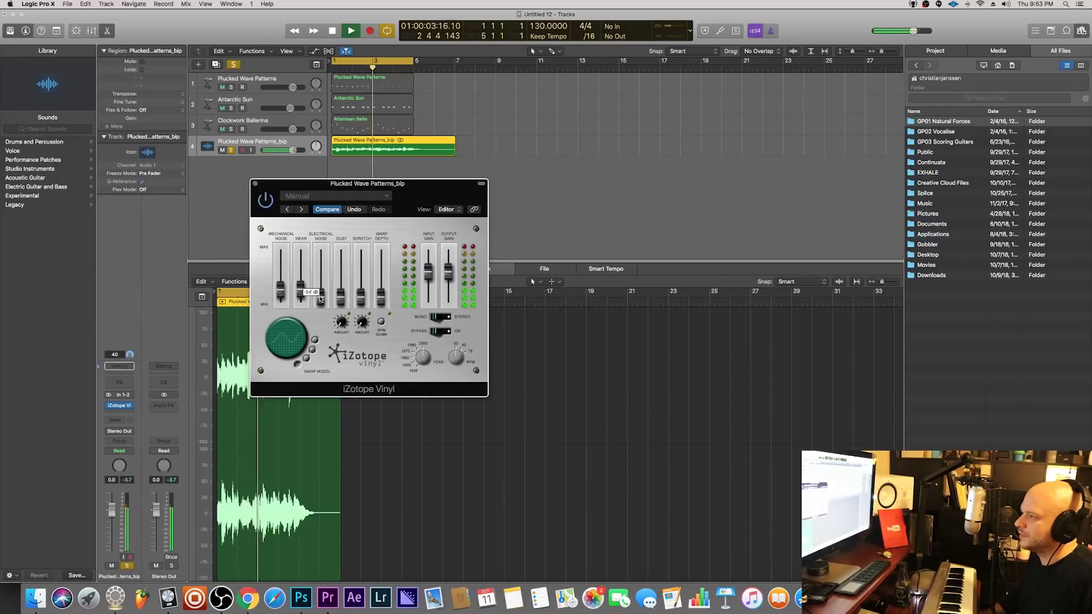
drag(319, 299, 320, 274)
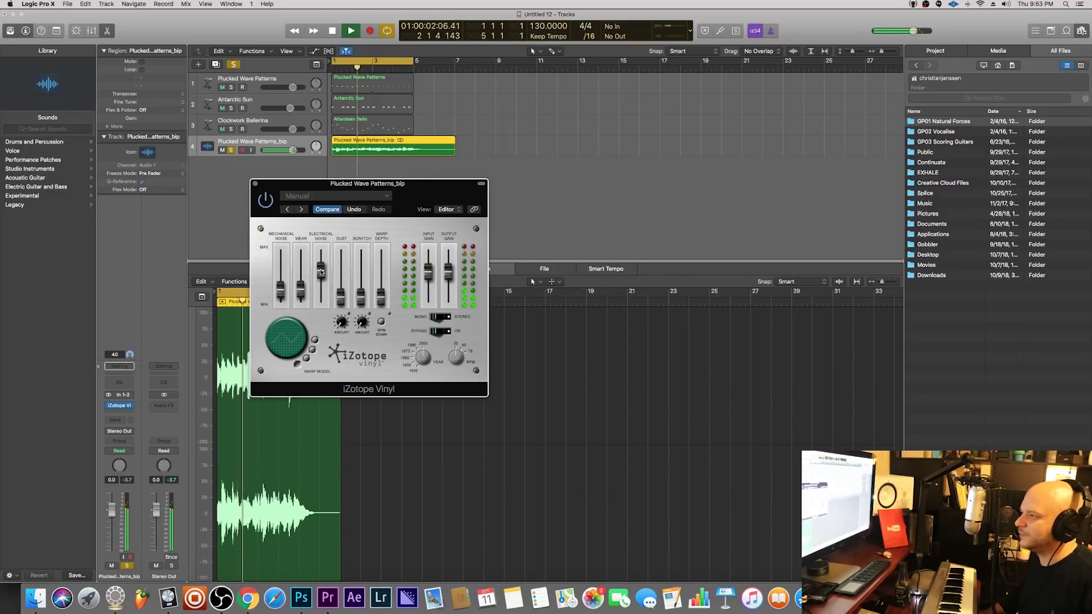
drag(321, 272, 321, 297)
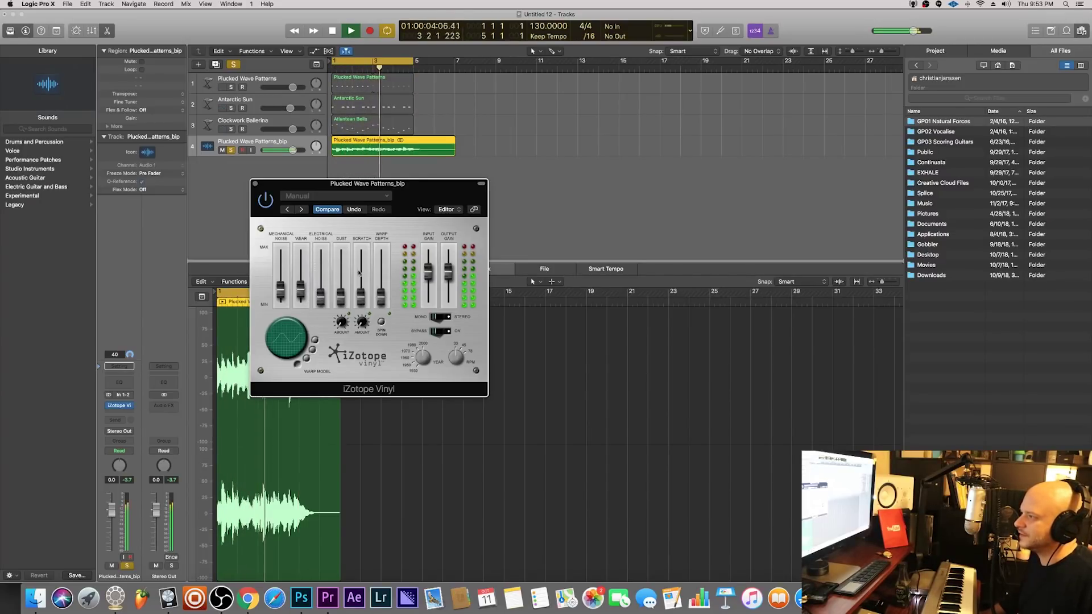
key(space)
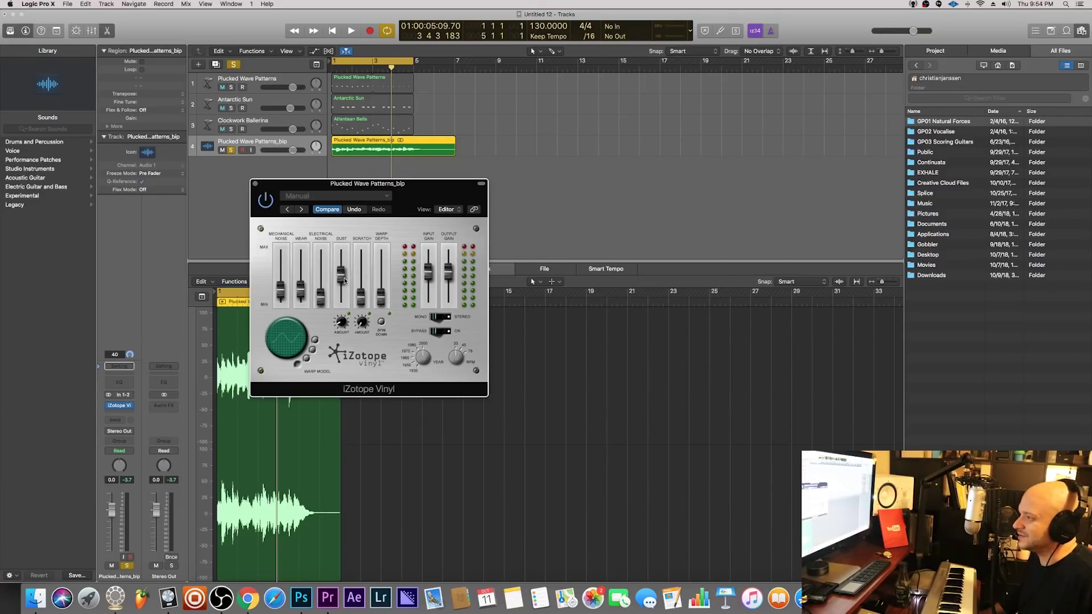
Audition the sample twice with scratch at 0, then raise Warp Depth to about 61%.
key(space)
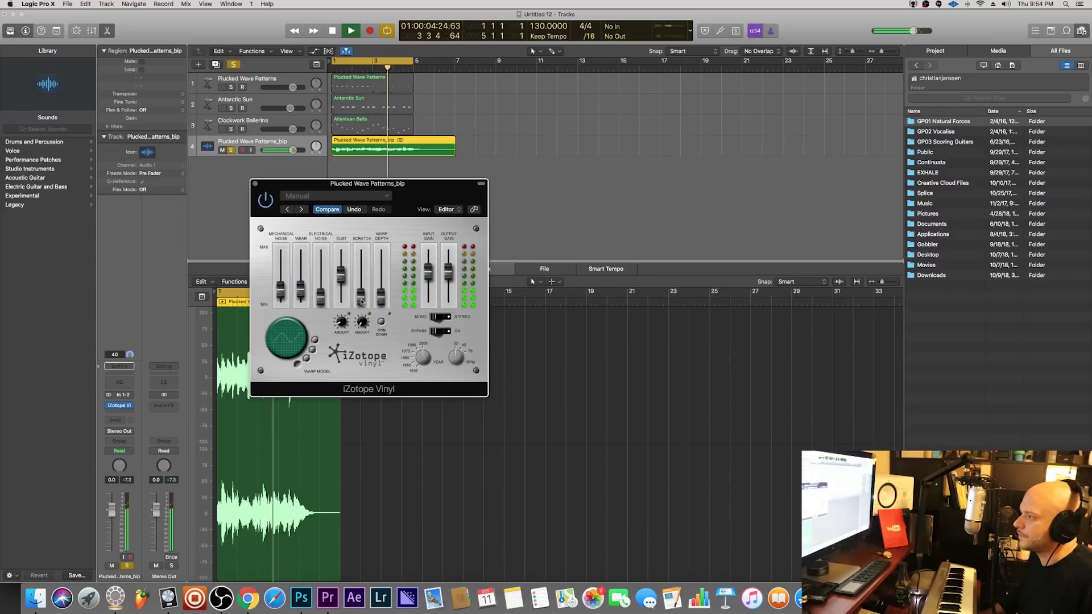
key(space)
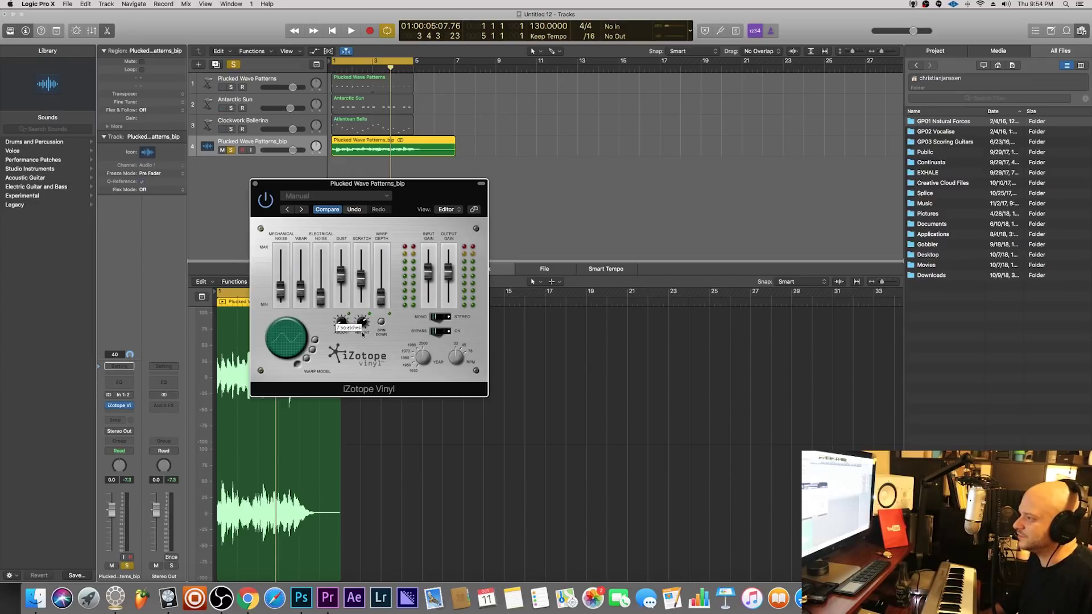
key(space)
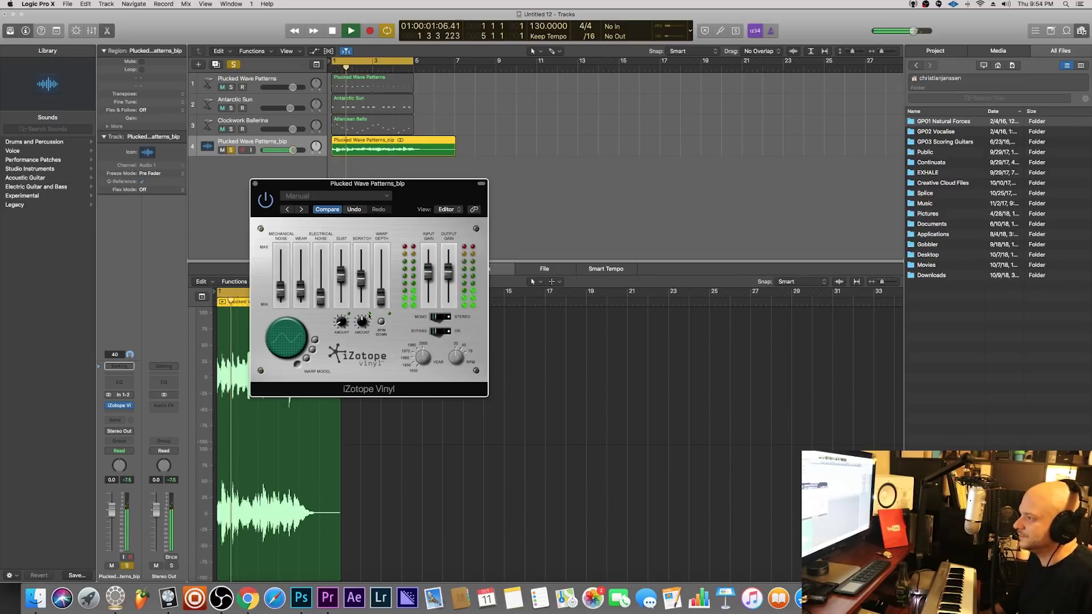
key(space)
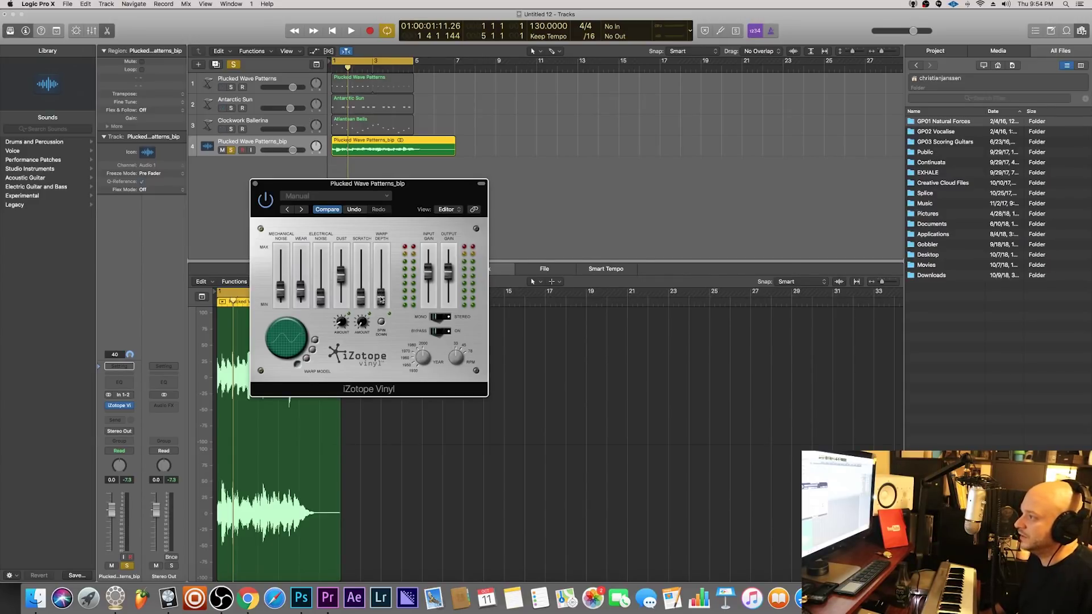
drag(381, 299, 385, 269)
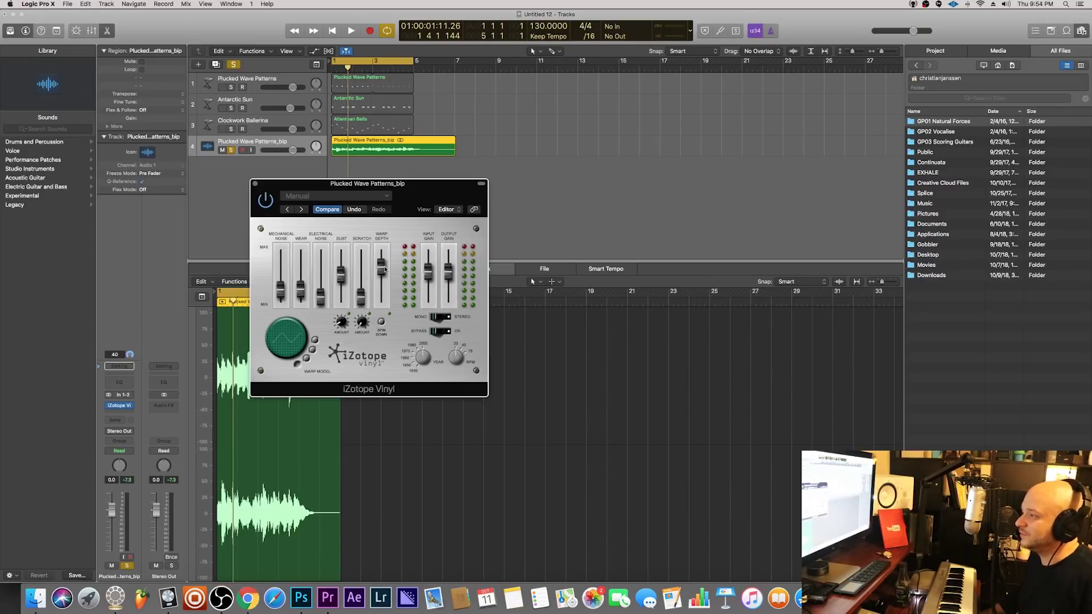
Play and stop the sample to hear the raised warp, then restart it from the beginning.
key(space)
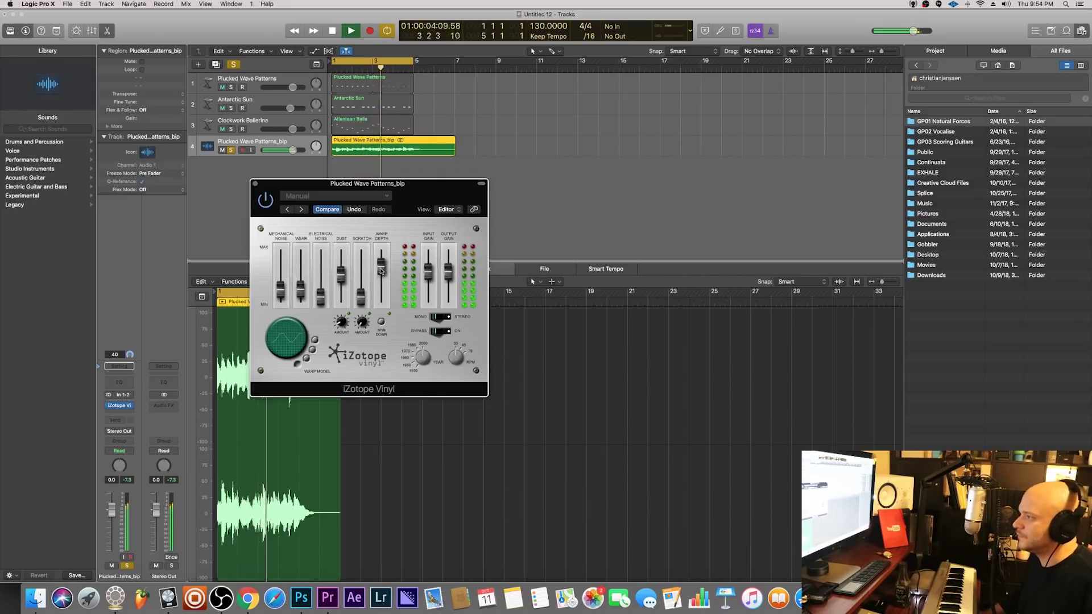
key(space)
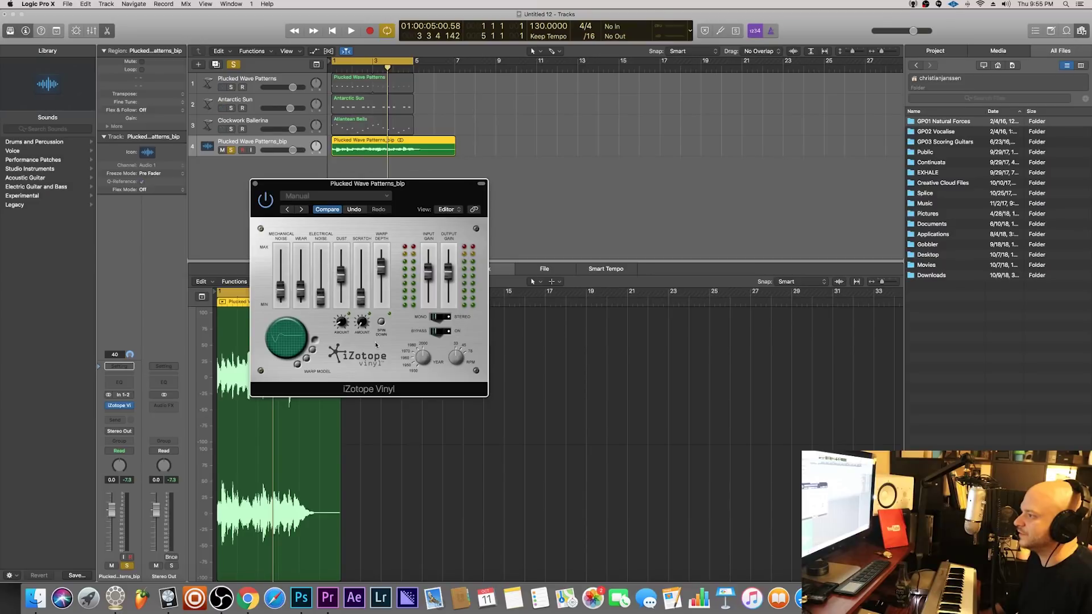
key(space)
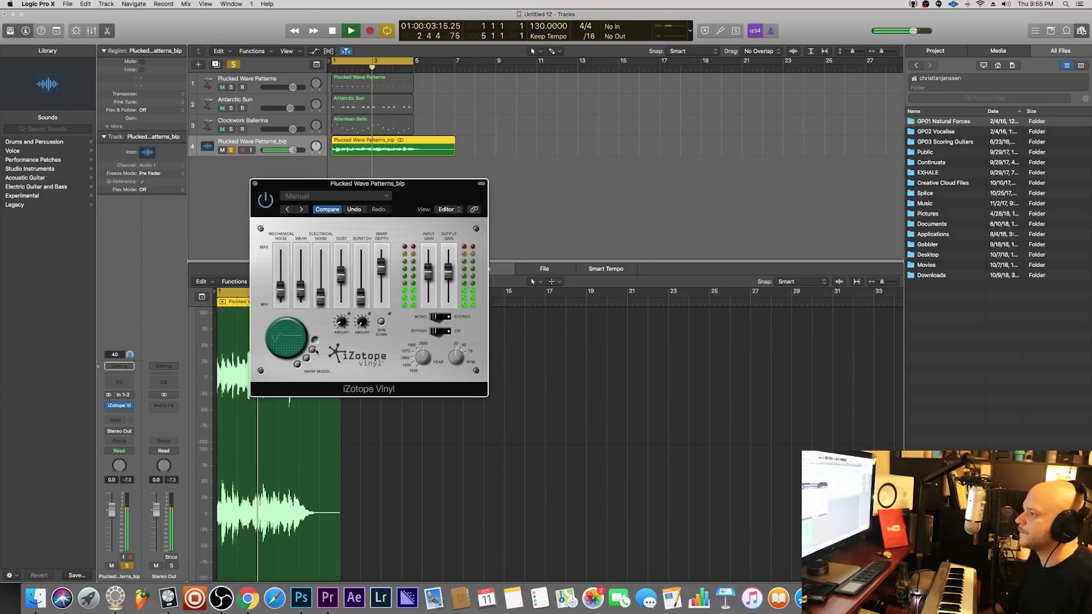
Try two different iZotope Vinyl warp models, playing the sample between them to compare.
key(space)
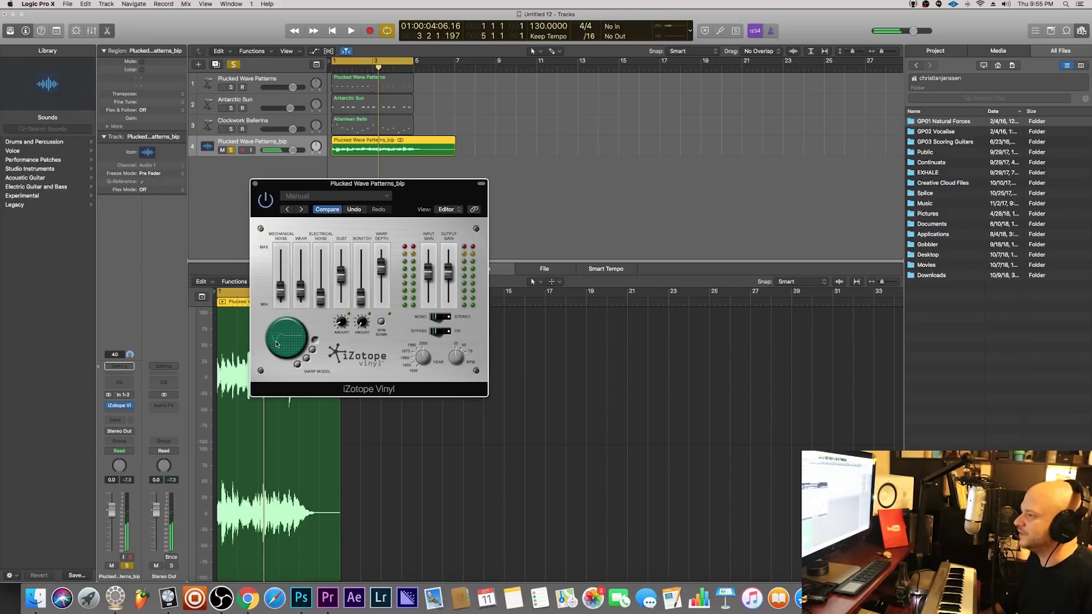
click(314, 349)
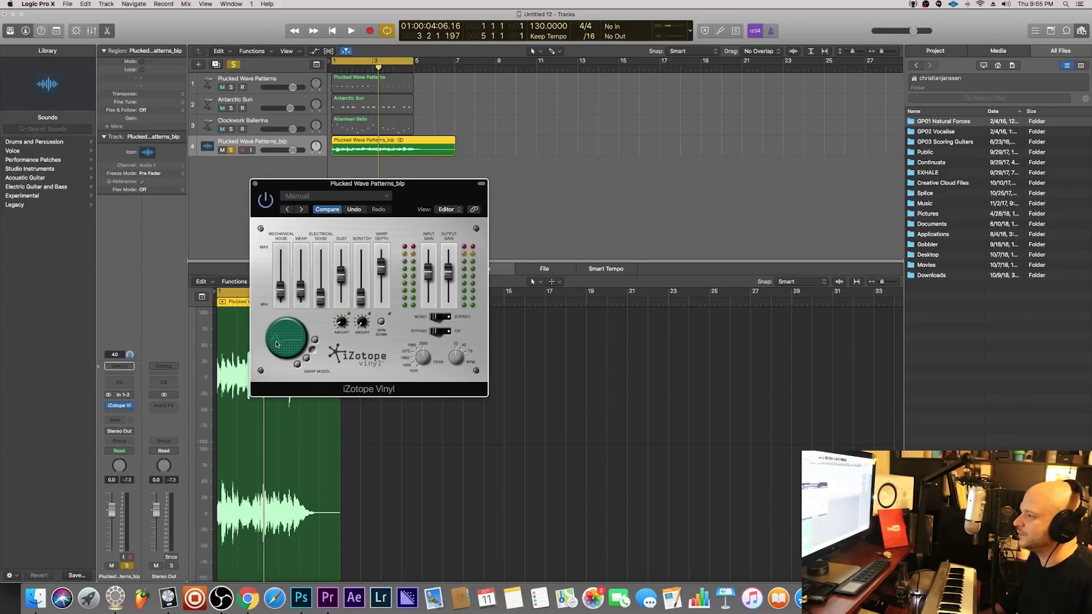
key(space)
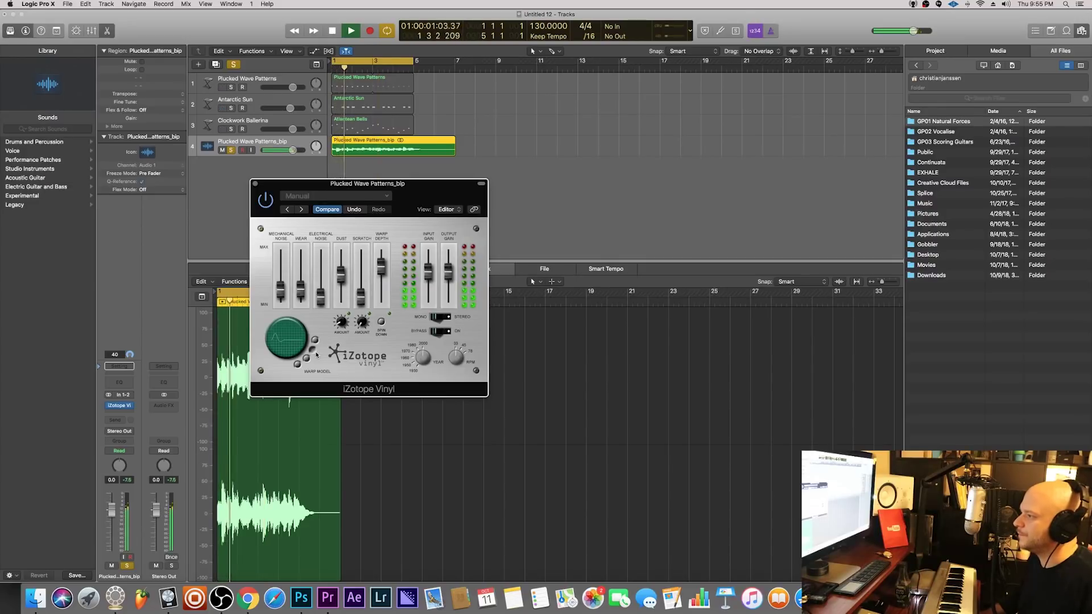
key(space)
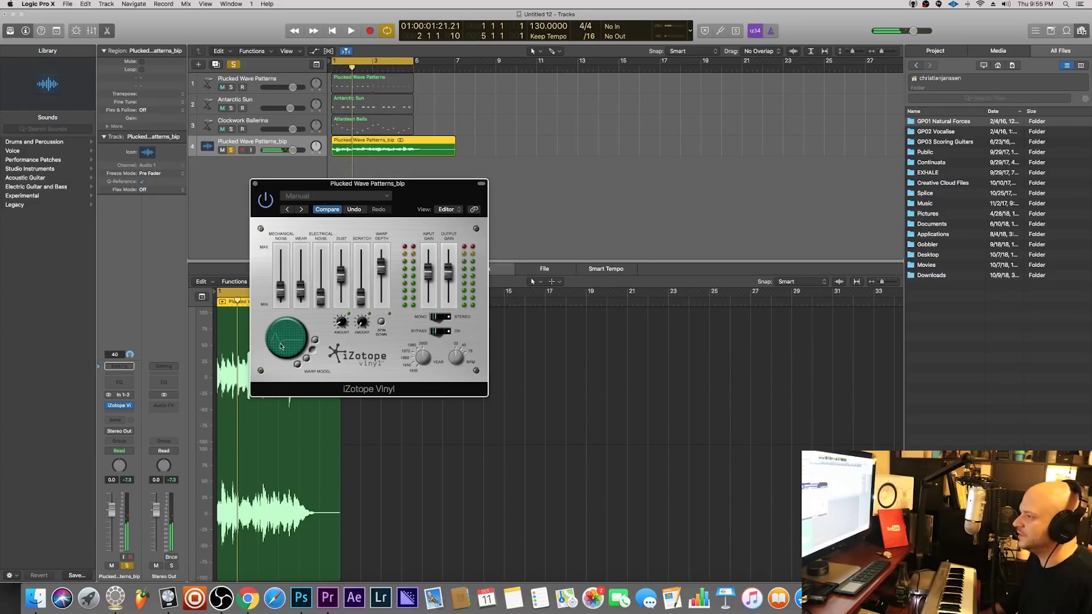
key(space)
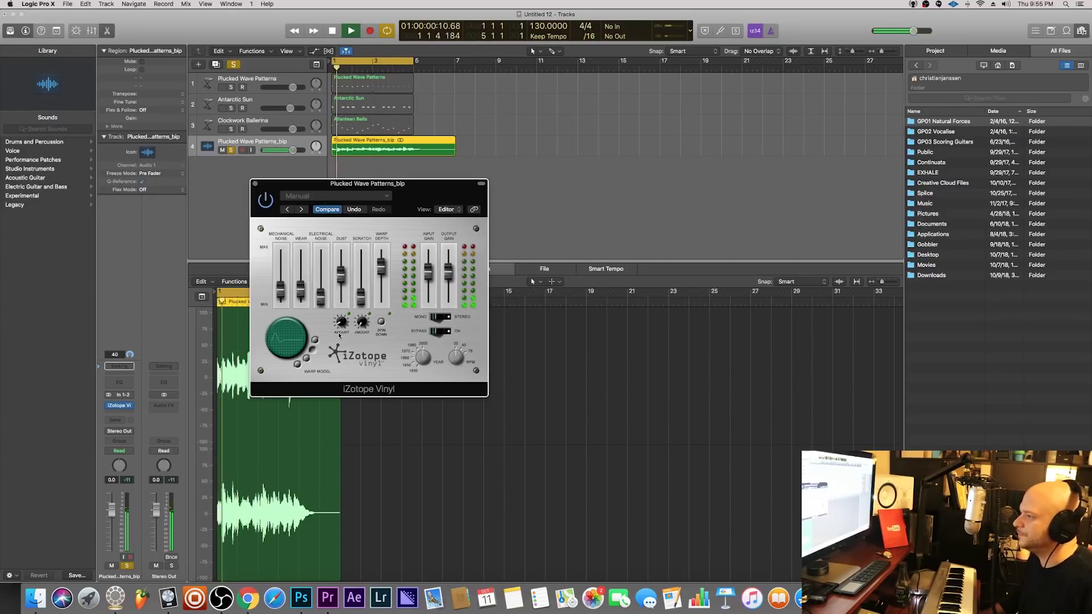
click(312, 349)
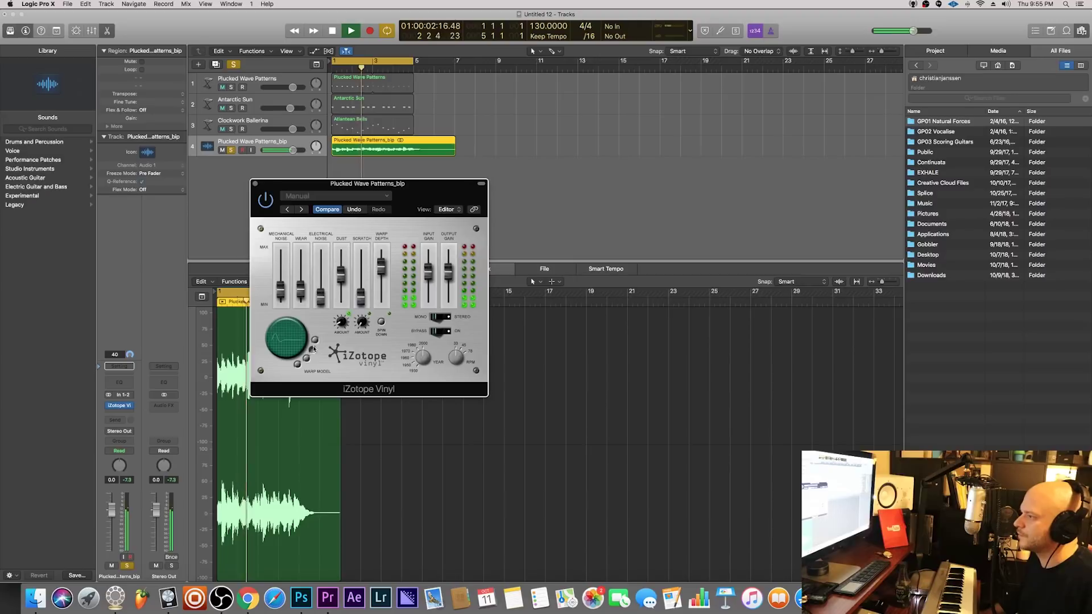
Nudge Warp Depth up, settle it at 74%, and audition the sample again.
drag(381, 274, 382, 263)
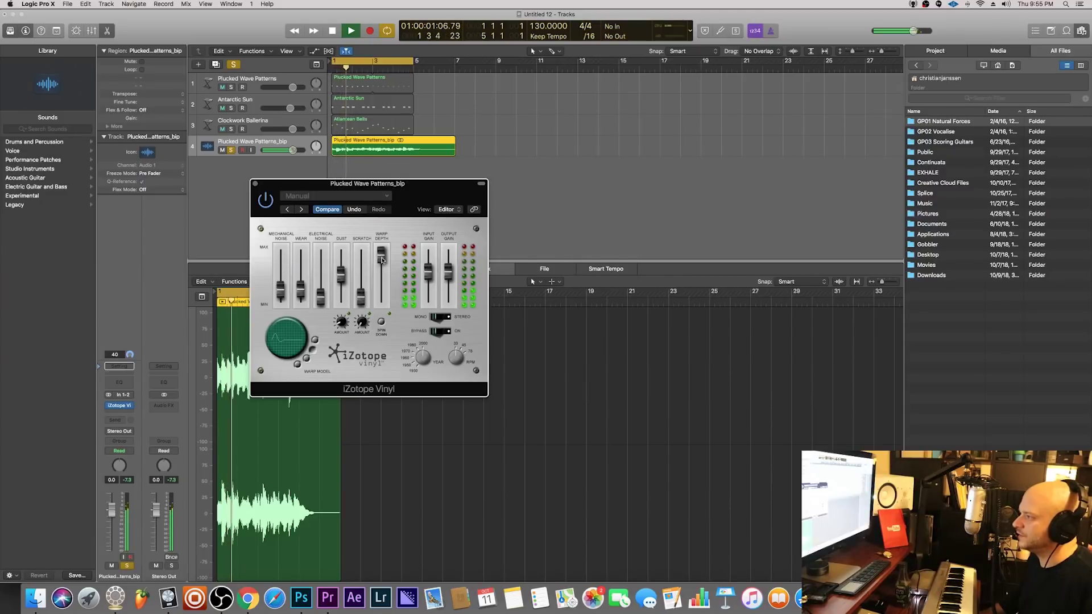
drag(383, 260, 382, 270)
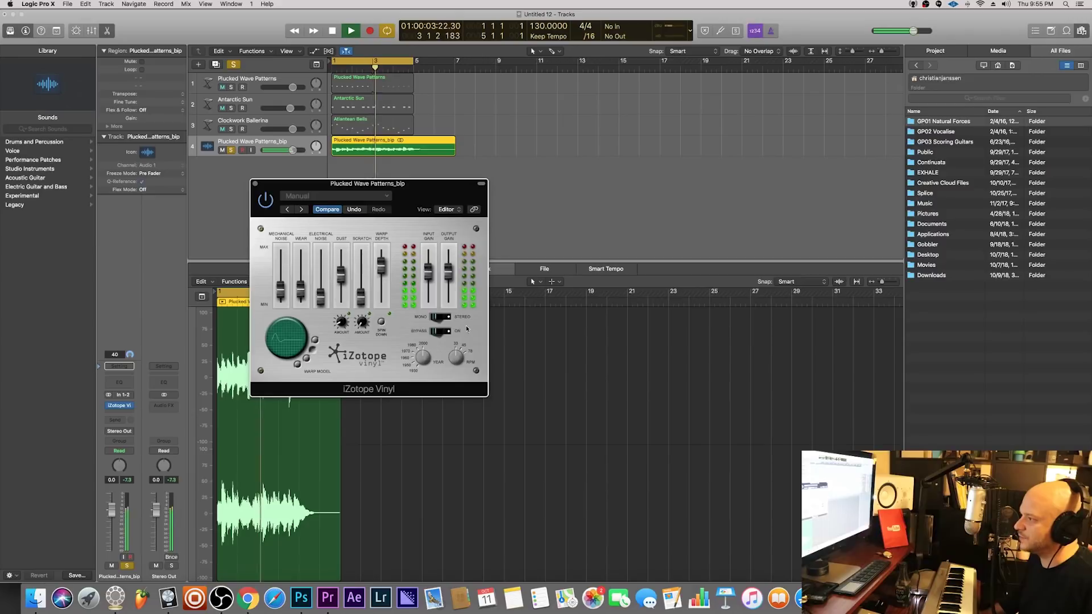
key(space)
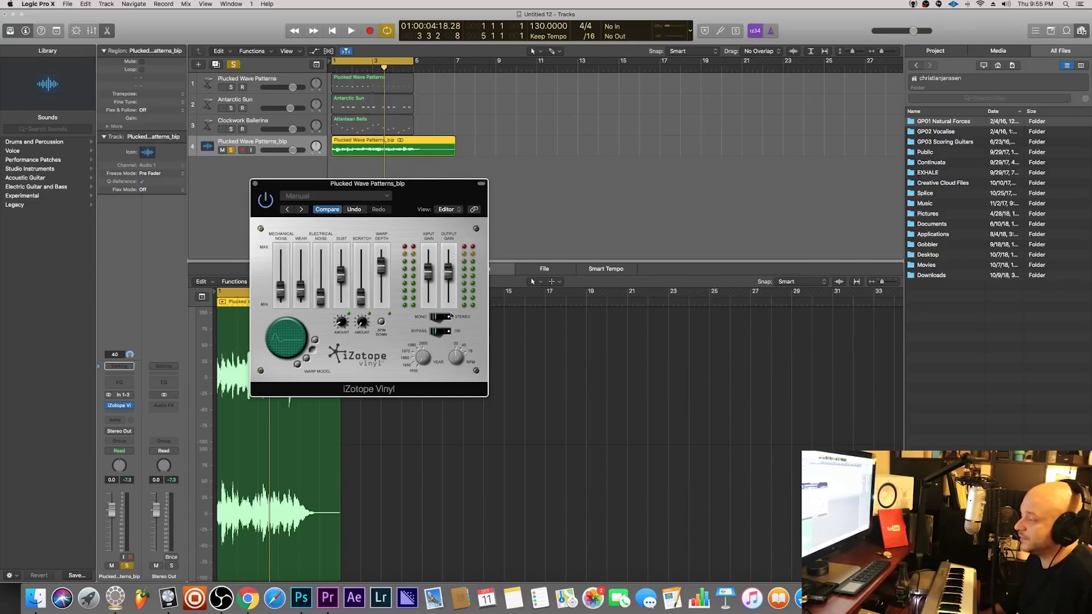
key(space)
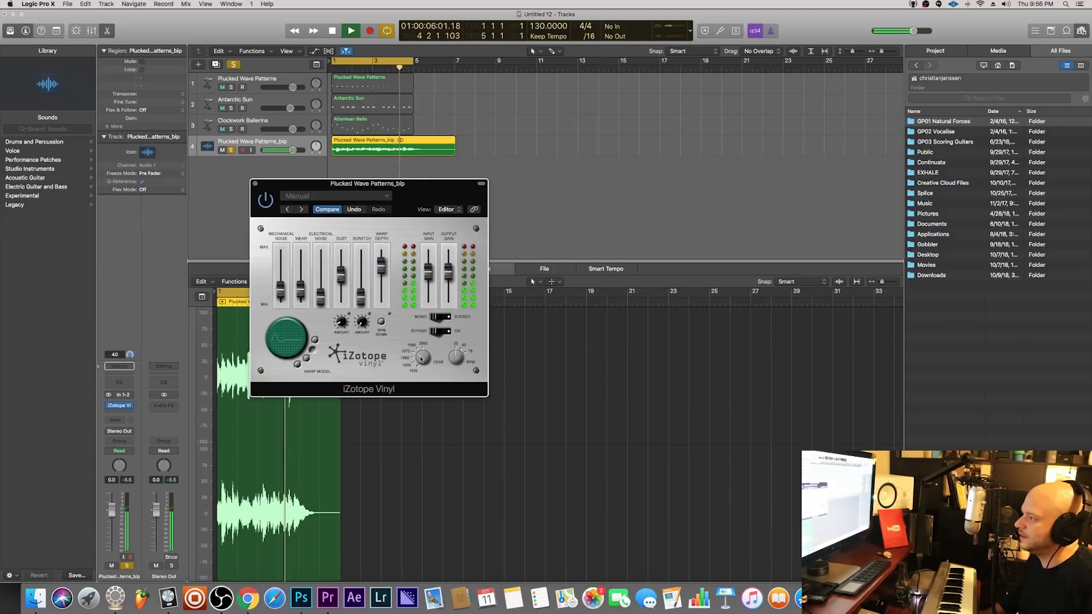
key(space)
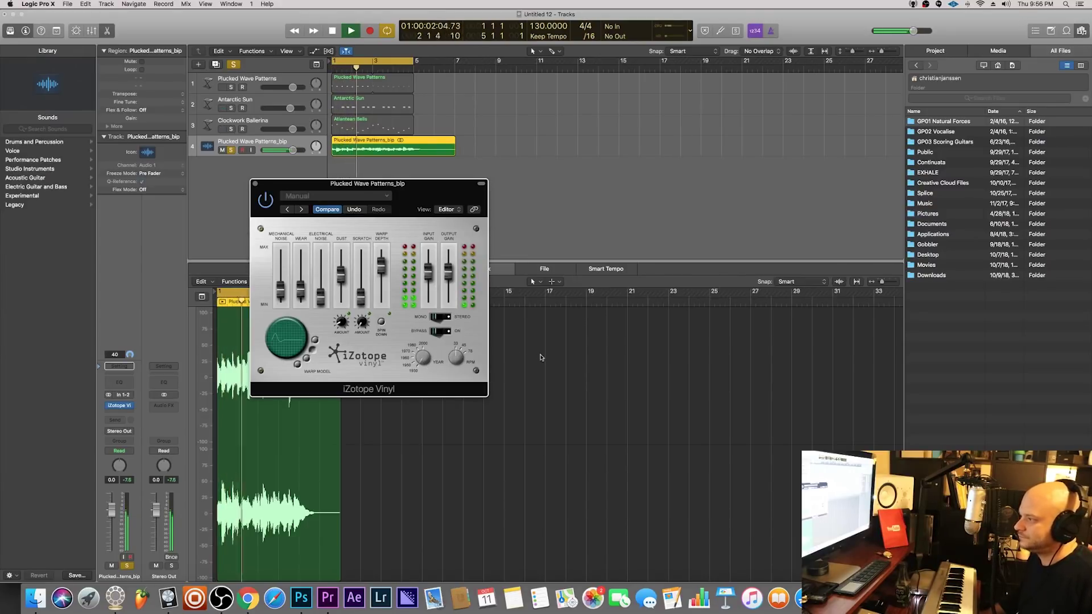
key(space)
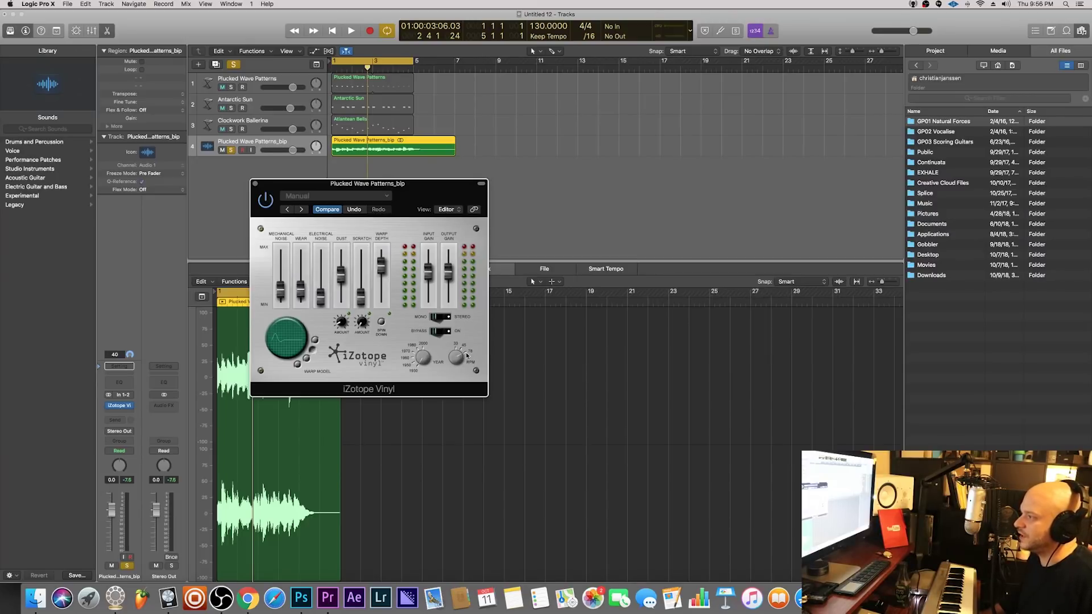
Play the Plucked Wave Patterns_bip sample from the start with Warp Depth at 74%.
key(space)
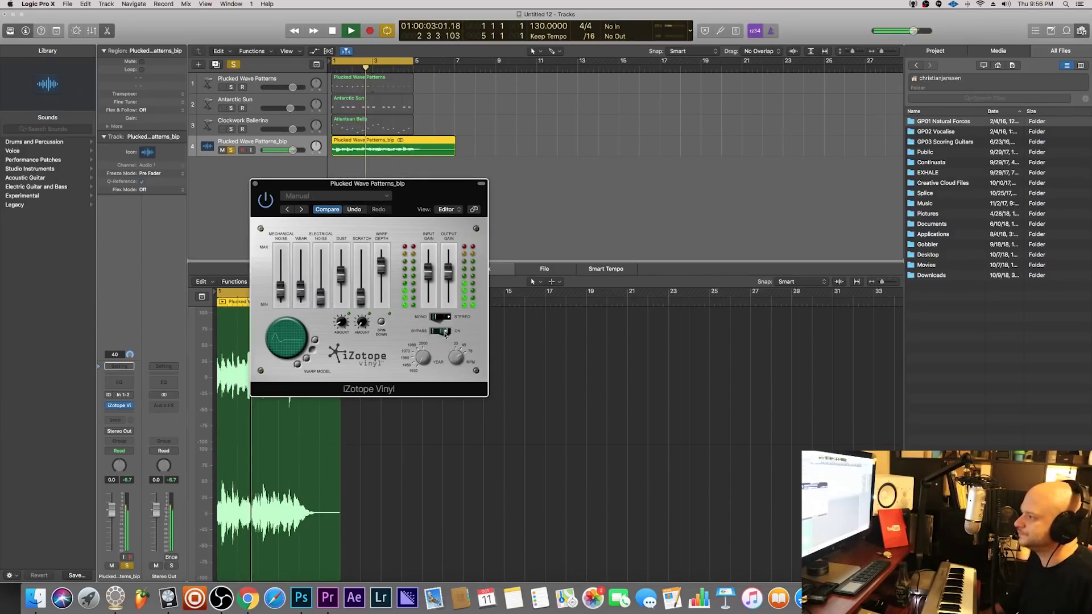
Close the iZotope Vinyl window, deselect the Plucked Wave Patterns_bip region, and stop playback.
click(256, 184)
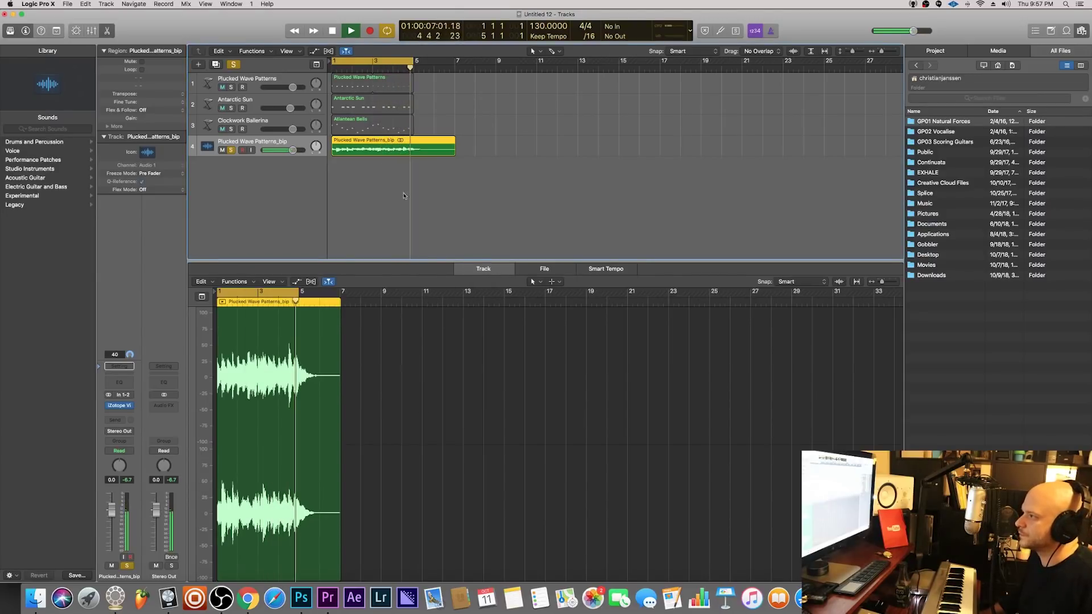
click(404, 195)
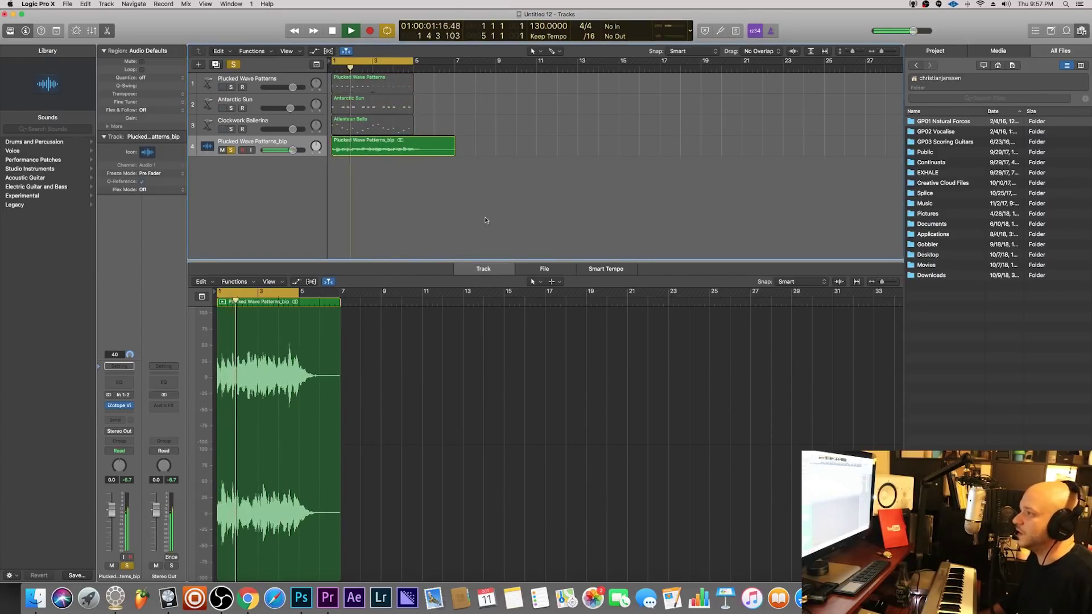
key(space)
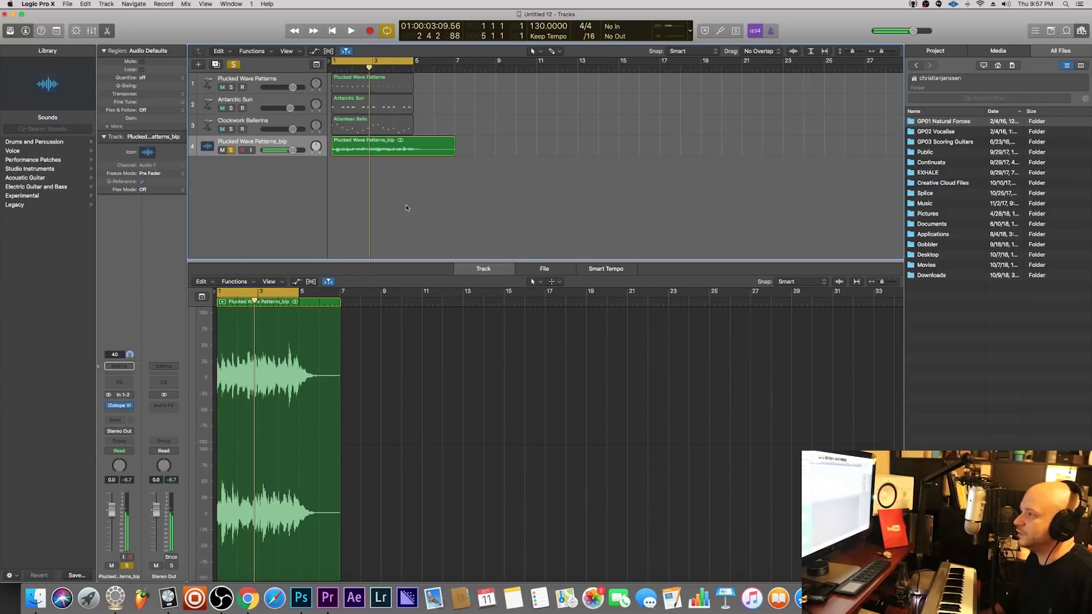